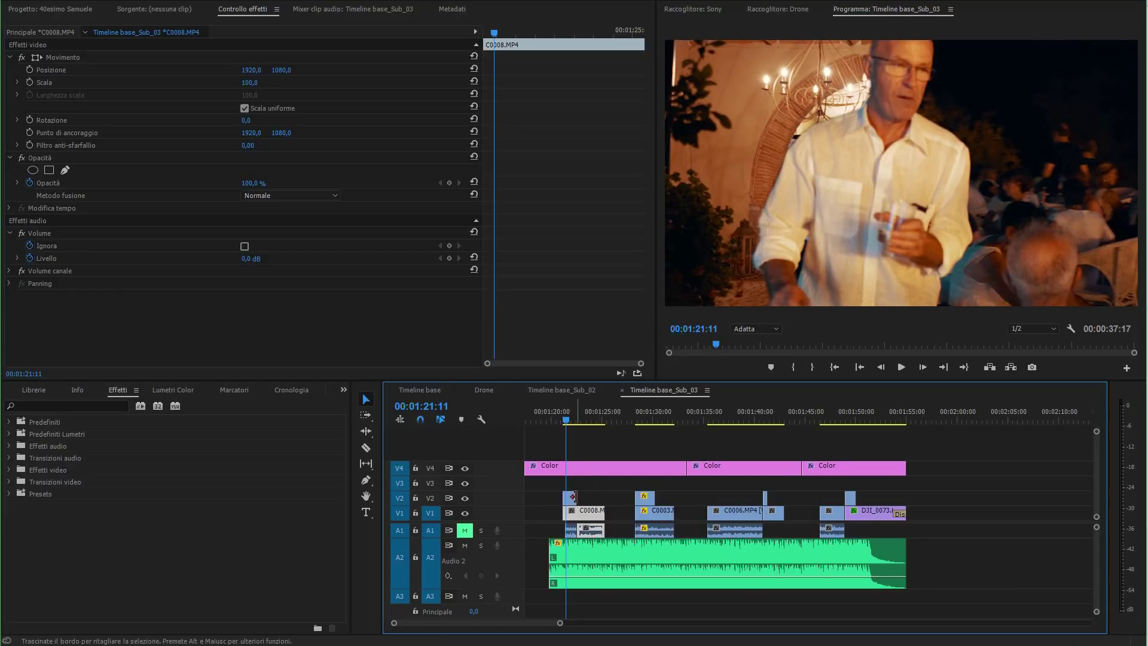
# Play the masked C0011 wipe at 01:21 twice, then move the playhead to C0003 near 01:30
pyautogui.click(570, 497)
pyautogui.click(564, 420)
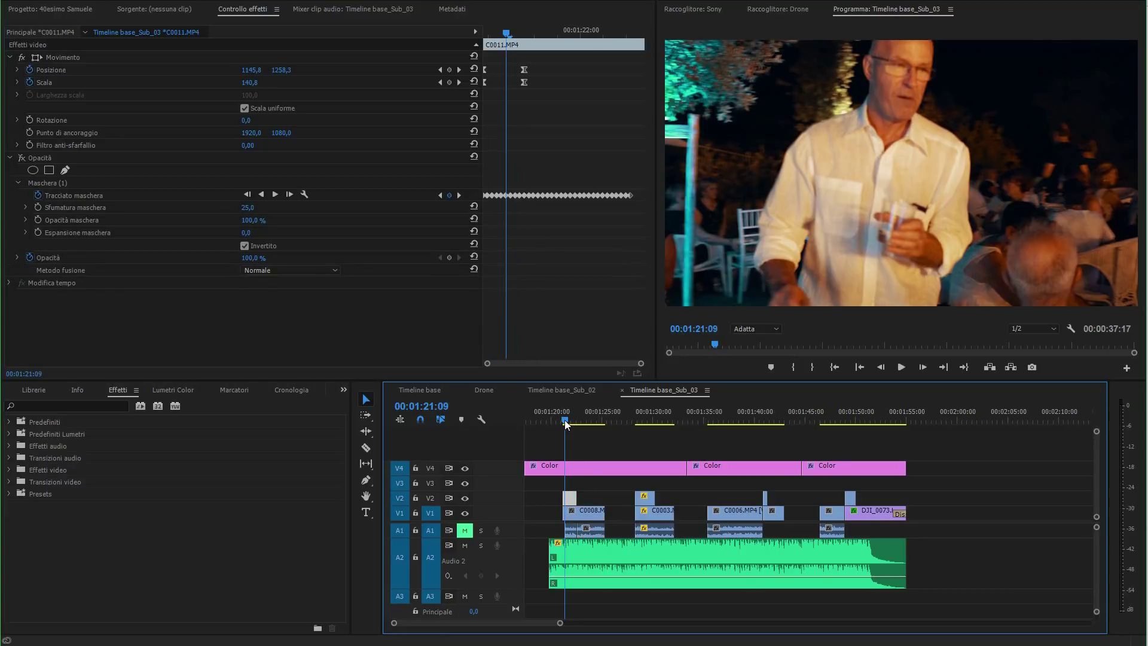
pyautogui.press('space')
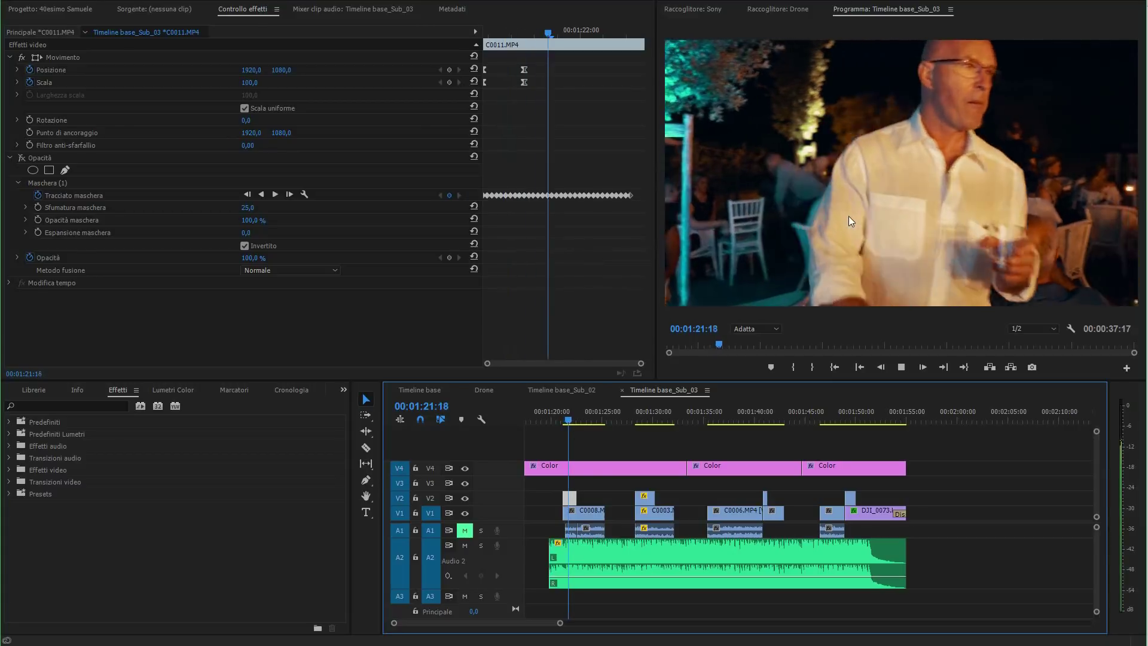
pyautogui.press('space')
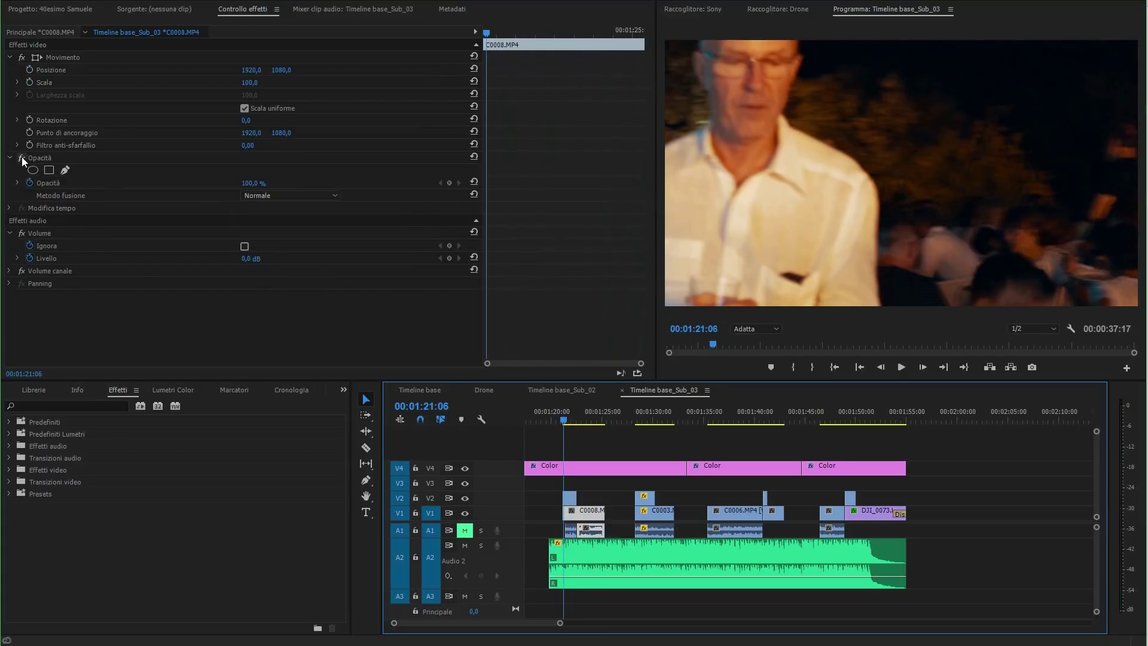
pyautogui.click(569, 496)
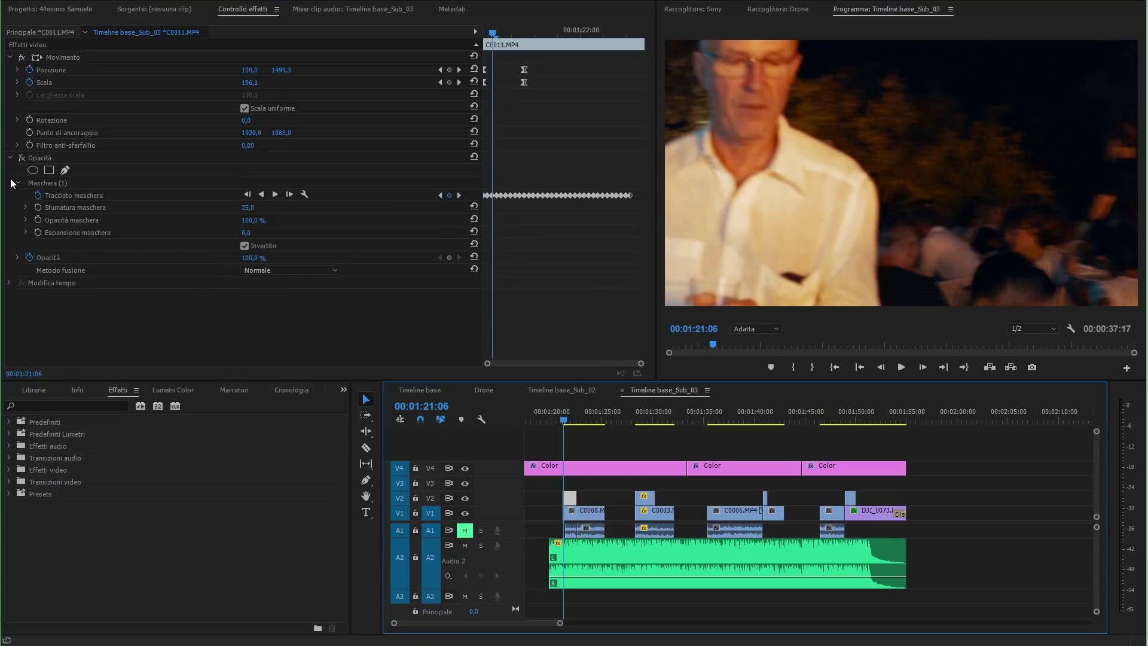
pyautogui.press('space')
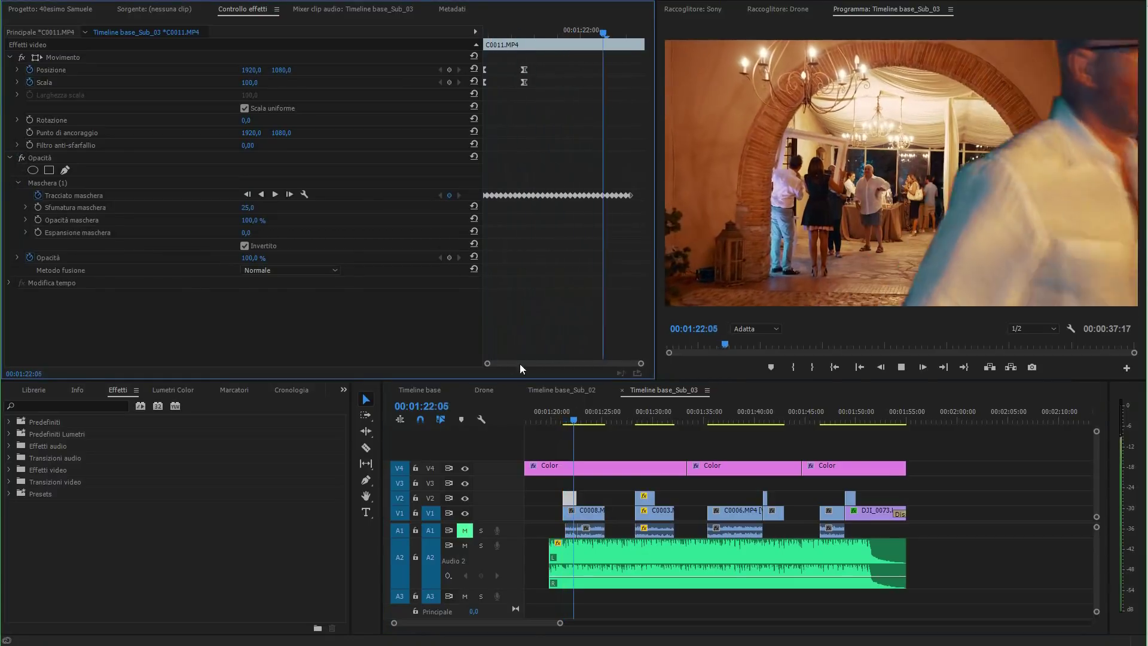
pyautogui.click(636, 419)
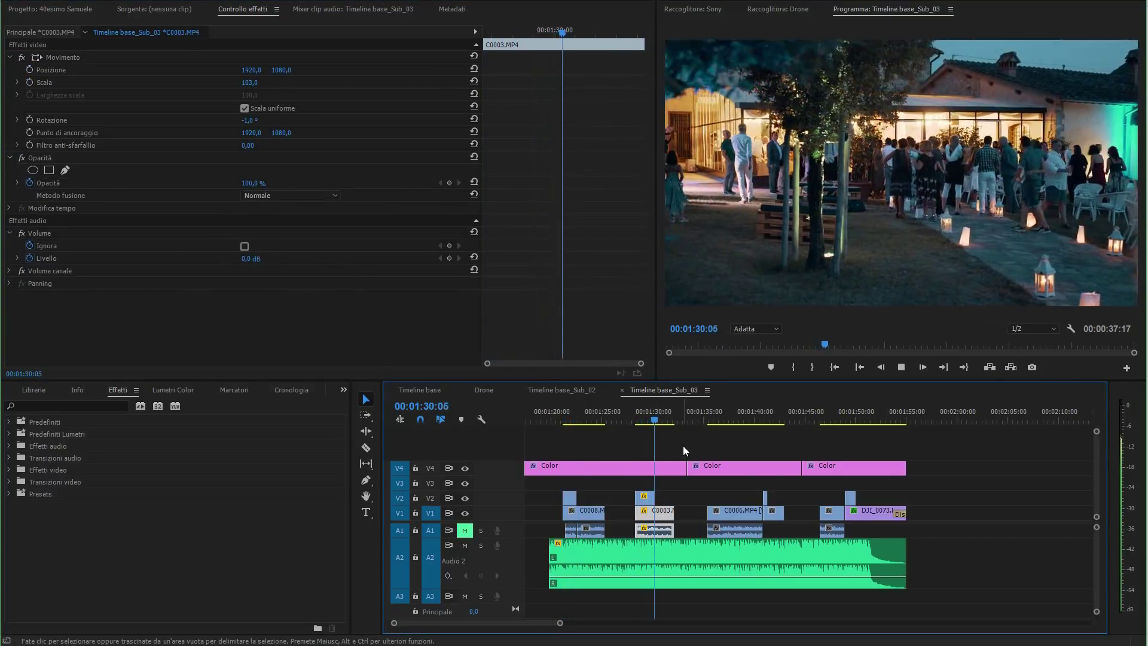
# Stop after the C0003 section and play the C0006 clip from 01:39 to about 01:40
pyautogui.press('space')
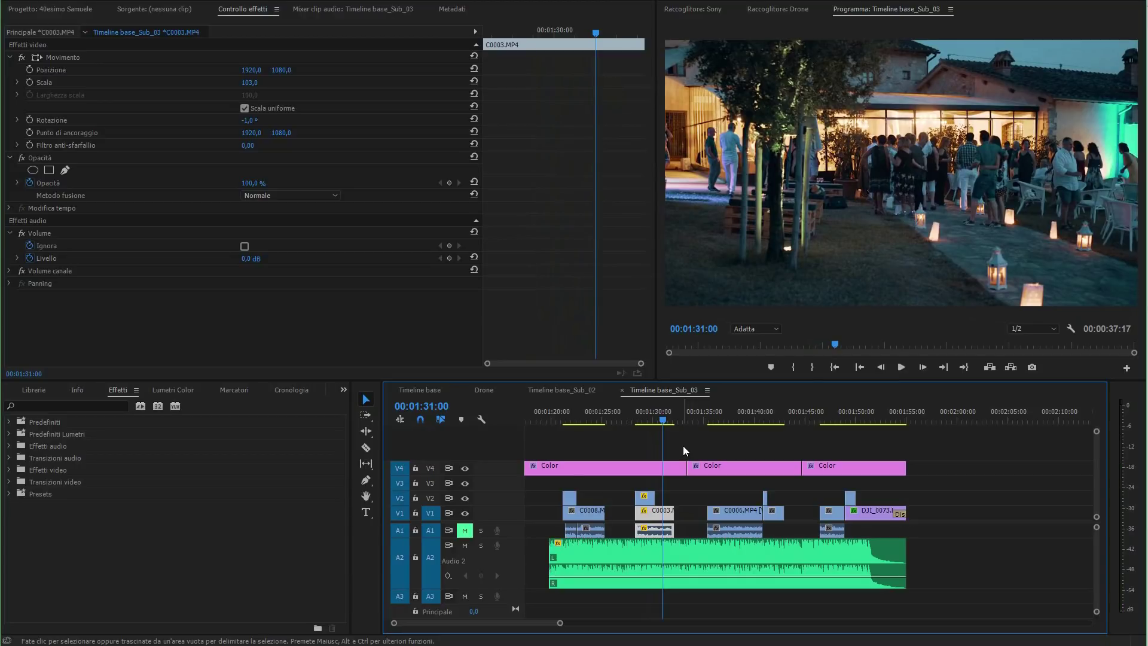
pyautogui.click(747, 415)
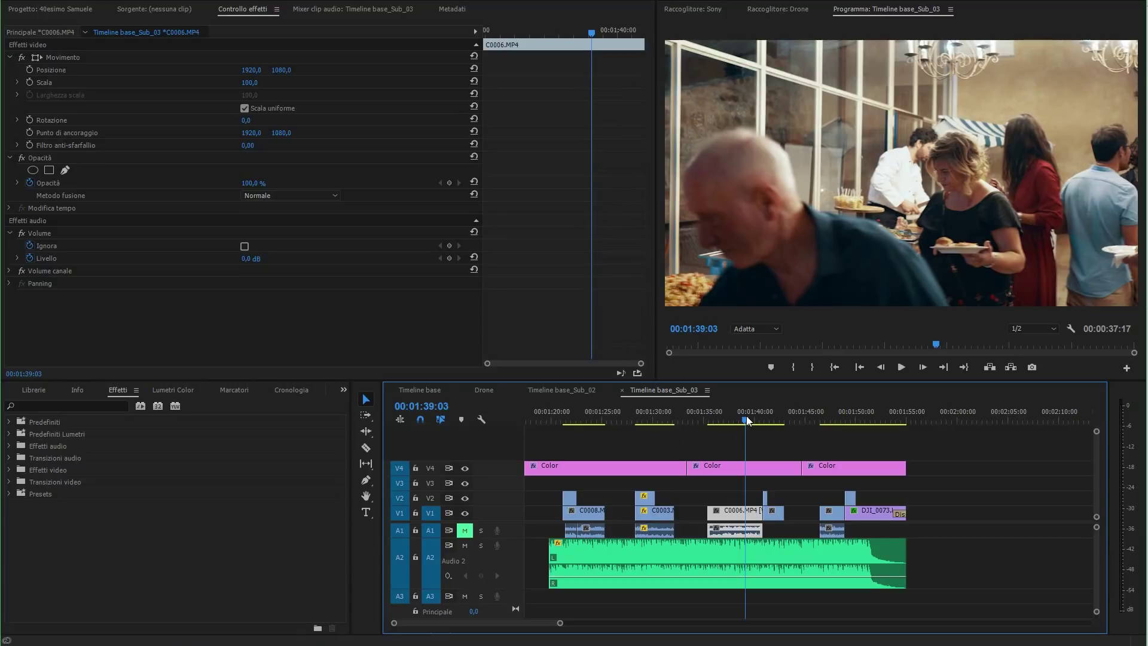
pyautogui.press('space')
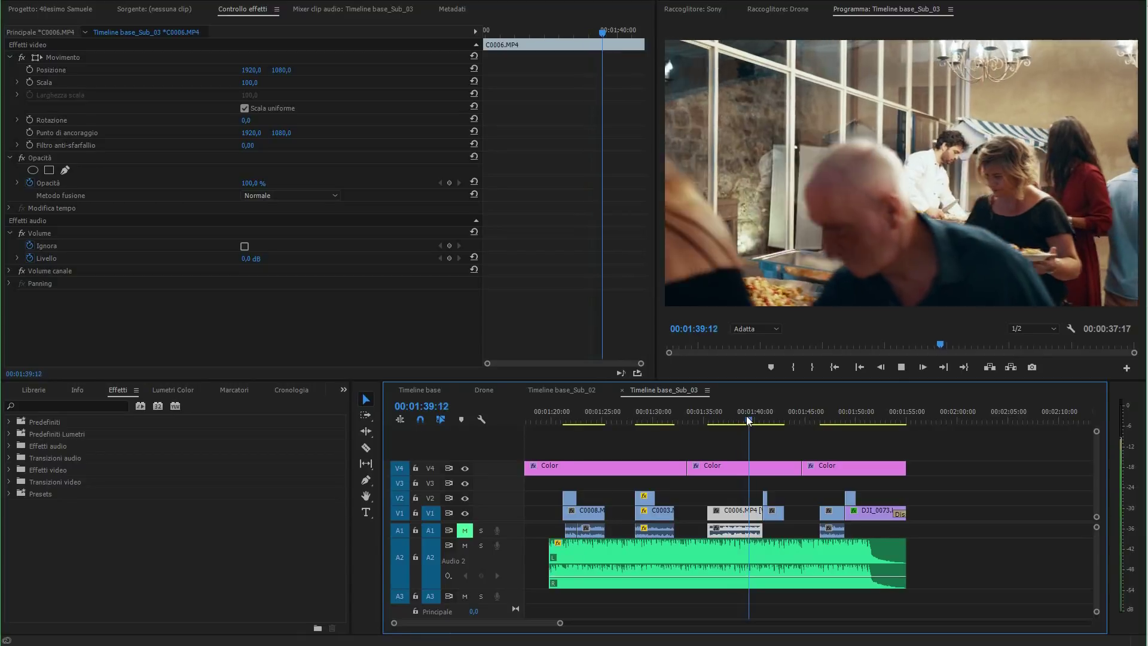
pyautogui.press('space')
pyautogui.press('space')
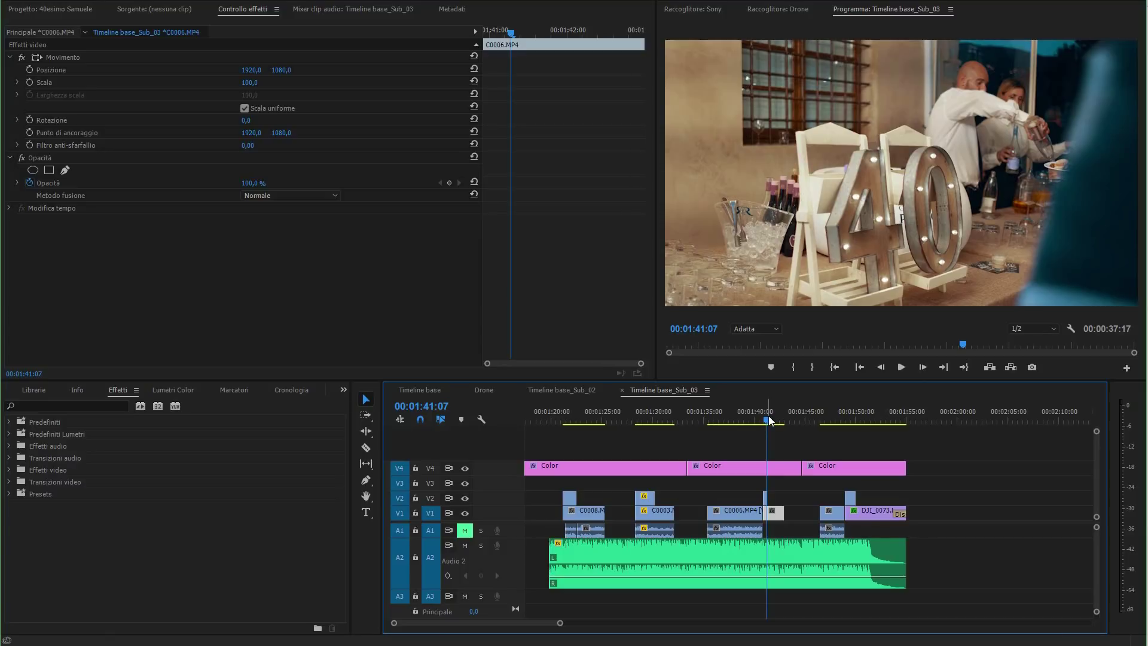
# Play the C0011 wipe into the DJI_0073 drone shot starting from 01:46:18
pyautogui.click(831, 420)
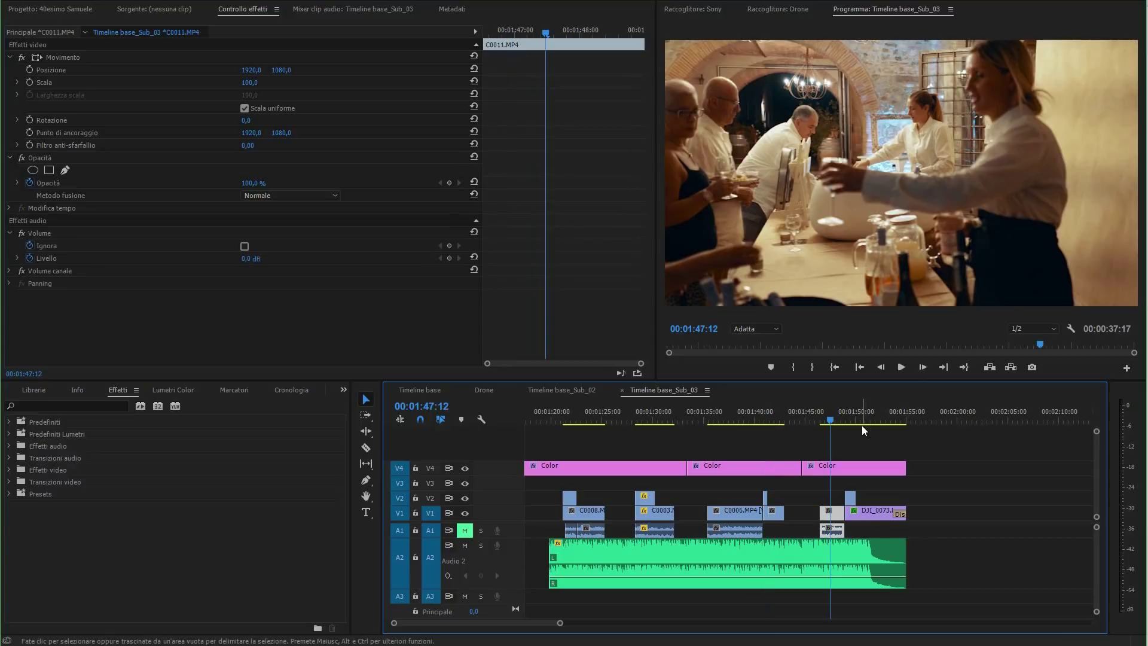
pyautogui.click(824, 417)
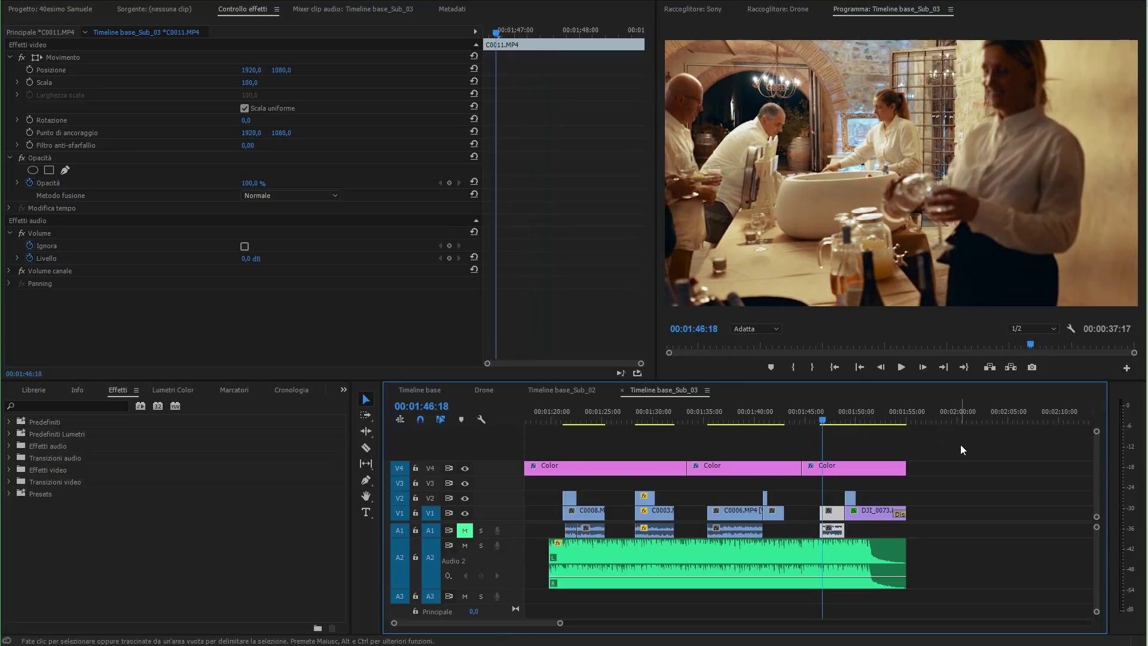
pyautogui.press('space')
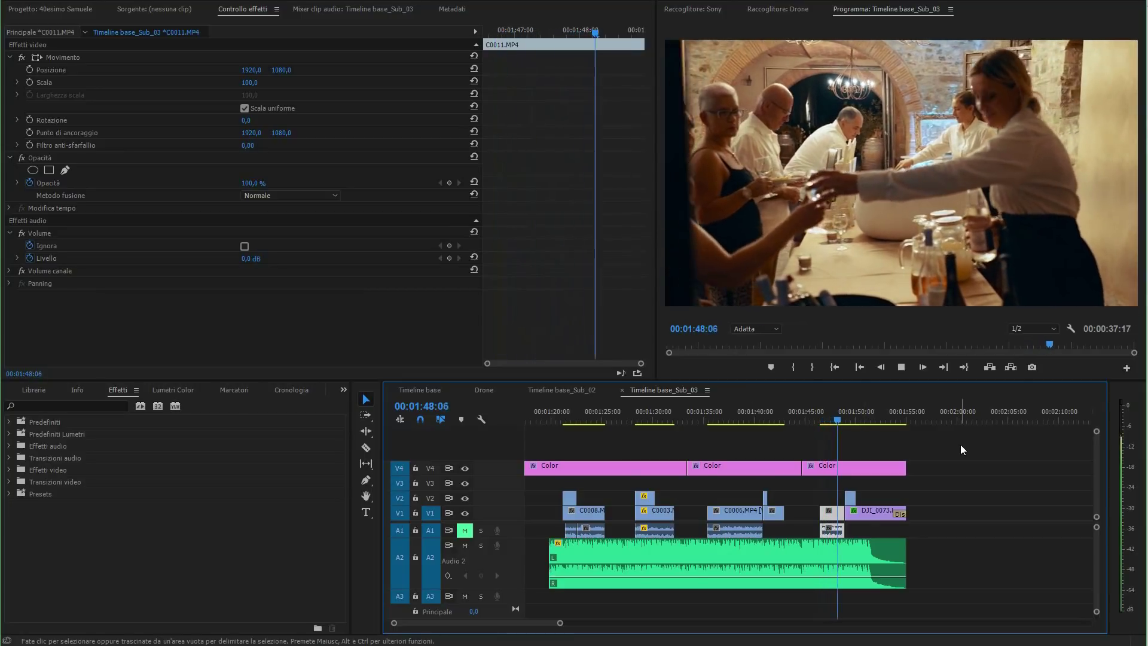
pyautogui.press('space')
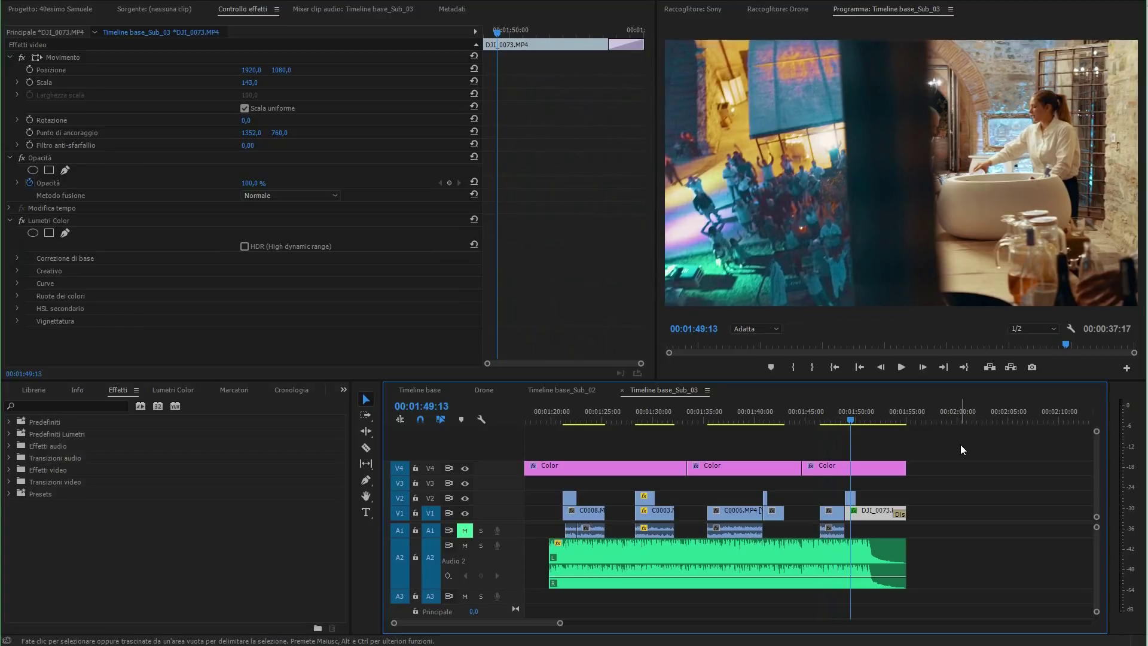
# Toggle C0011's Opacity effect, replay the drone wipe from 01:48:02, then return to 01:21:14
pyautogui.click(850, 498)
pyautogui.click(21, 158)
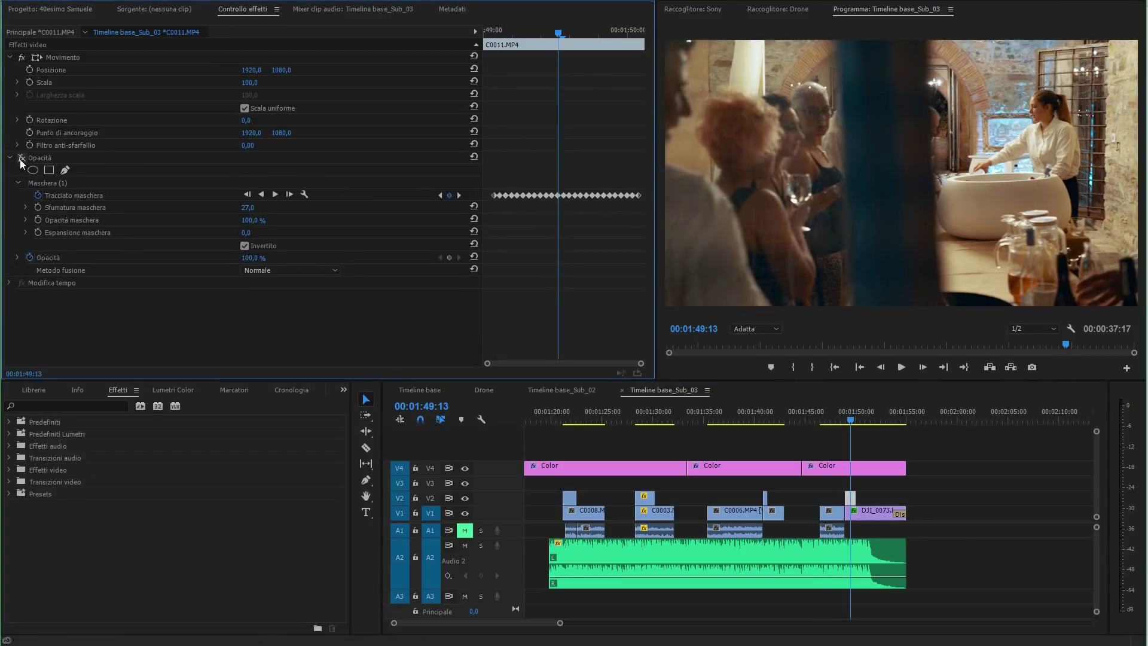
pyautogui.press('space')
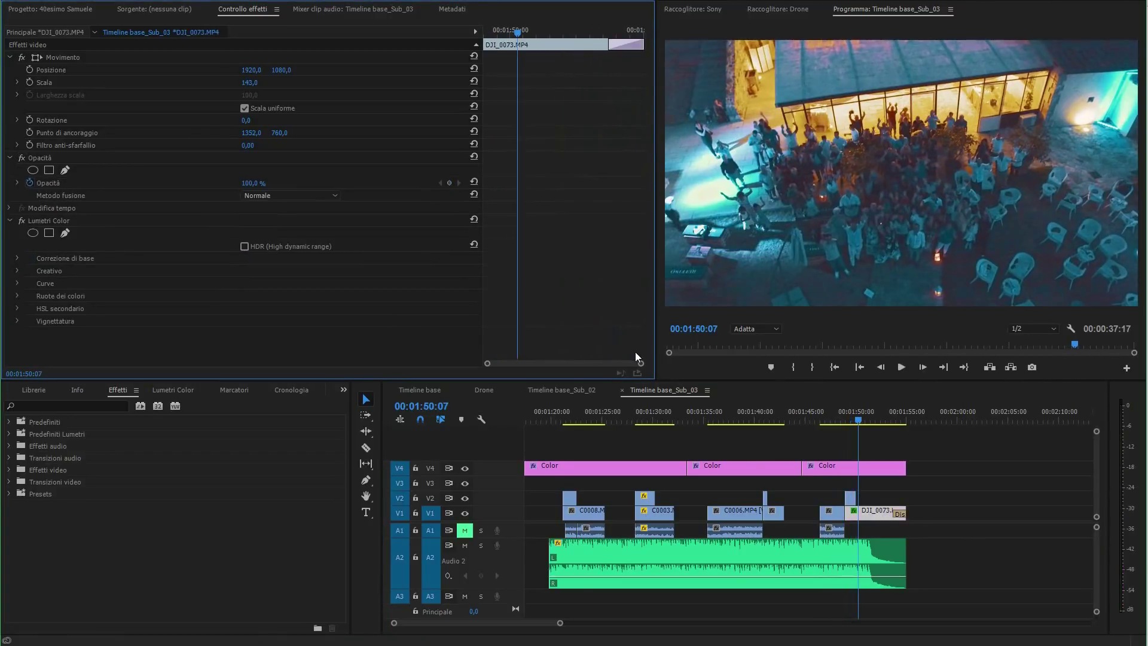
pyautogui.click(837, 414)
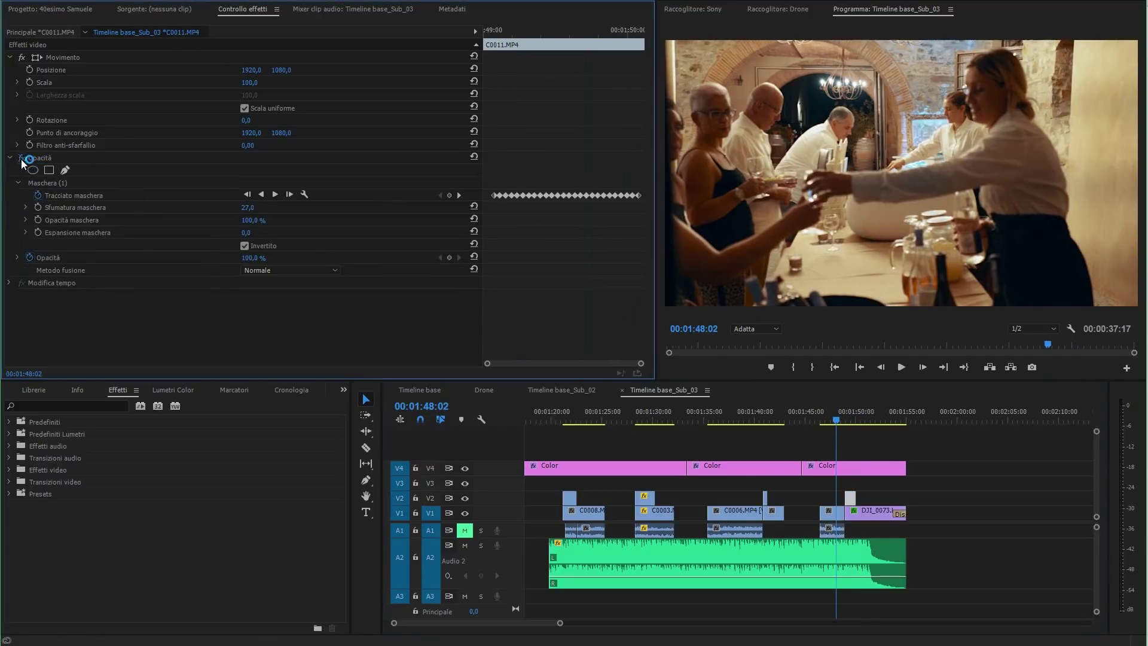
pyautogui.press('space')
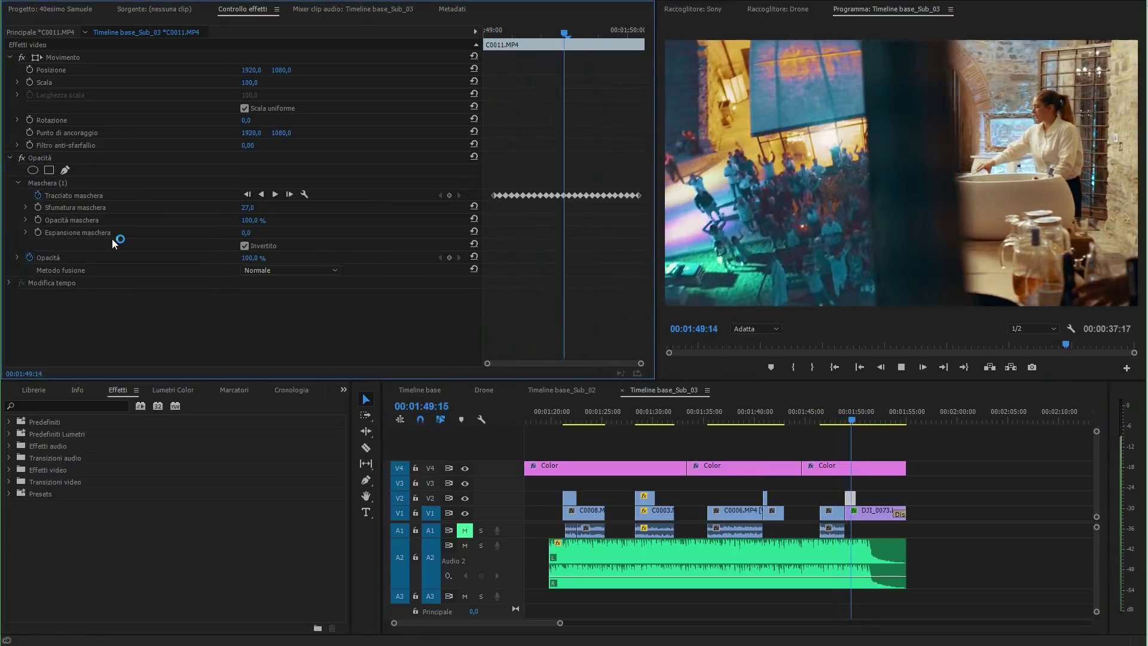
pyautogui.press('space')
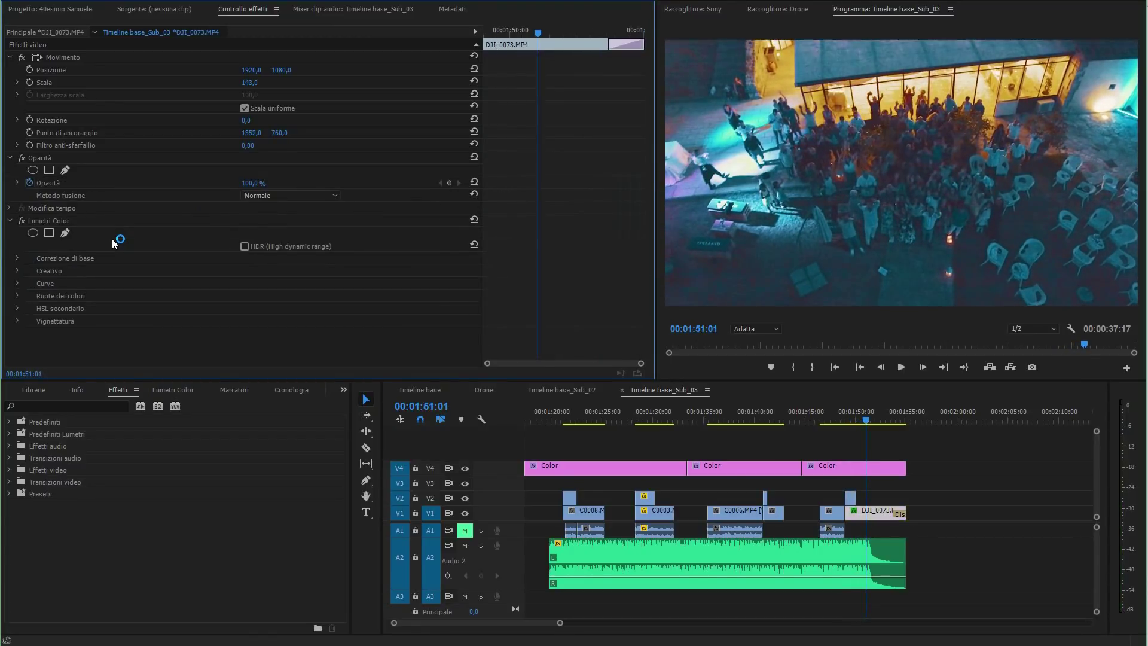
pyautogui.click(567, 416)
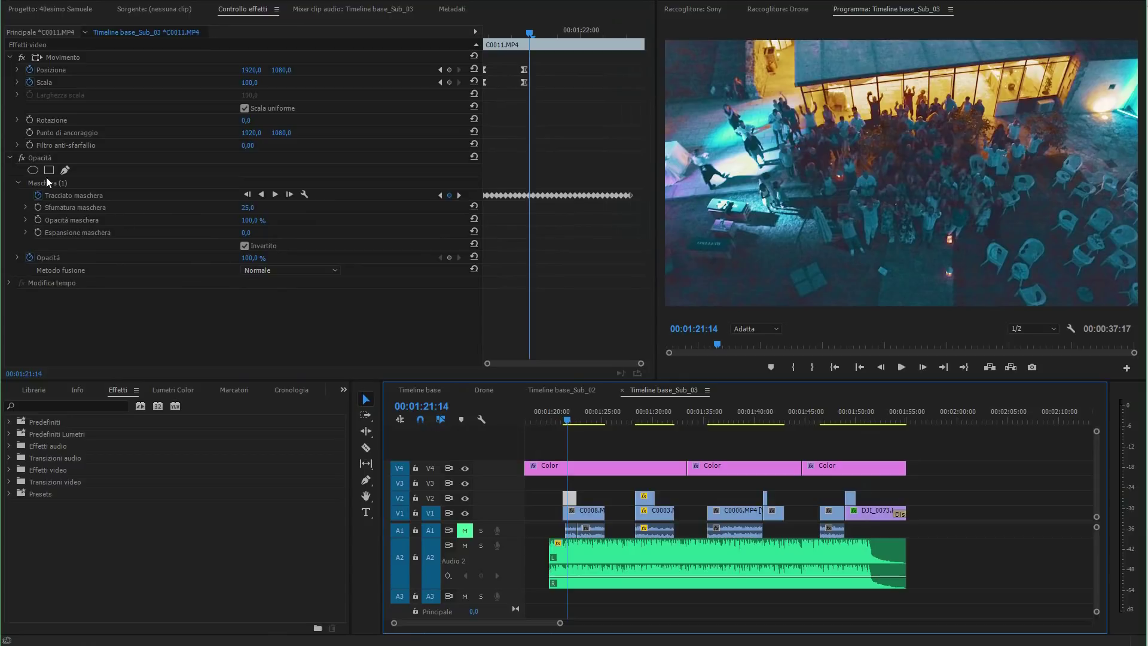
# Select Maschera (1) under Opacità to display C0011's mask path in the Program monitor
pyautogui.click(48, 182)
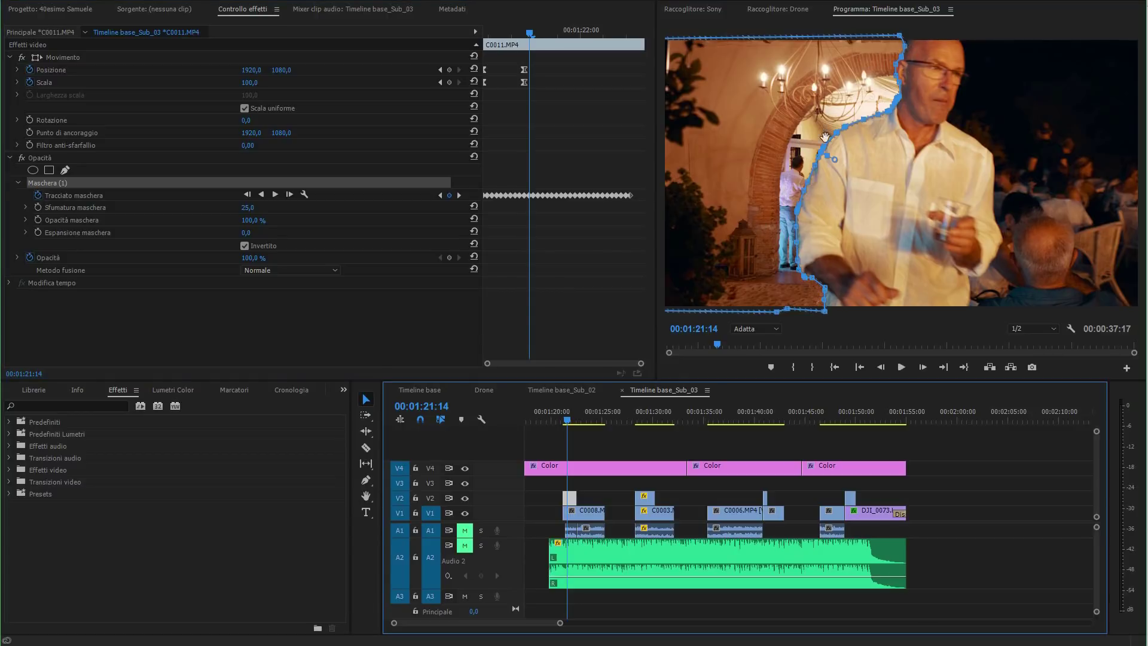
# Step frames around 01:21:05 checking the inverted mask tracks the man, then jump to C0003 at 01:29:21
pyautogui.click(27, 160)
pyautogui.press('Left')
pyautogui.press('Left')
pyautogui.press('Left')
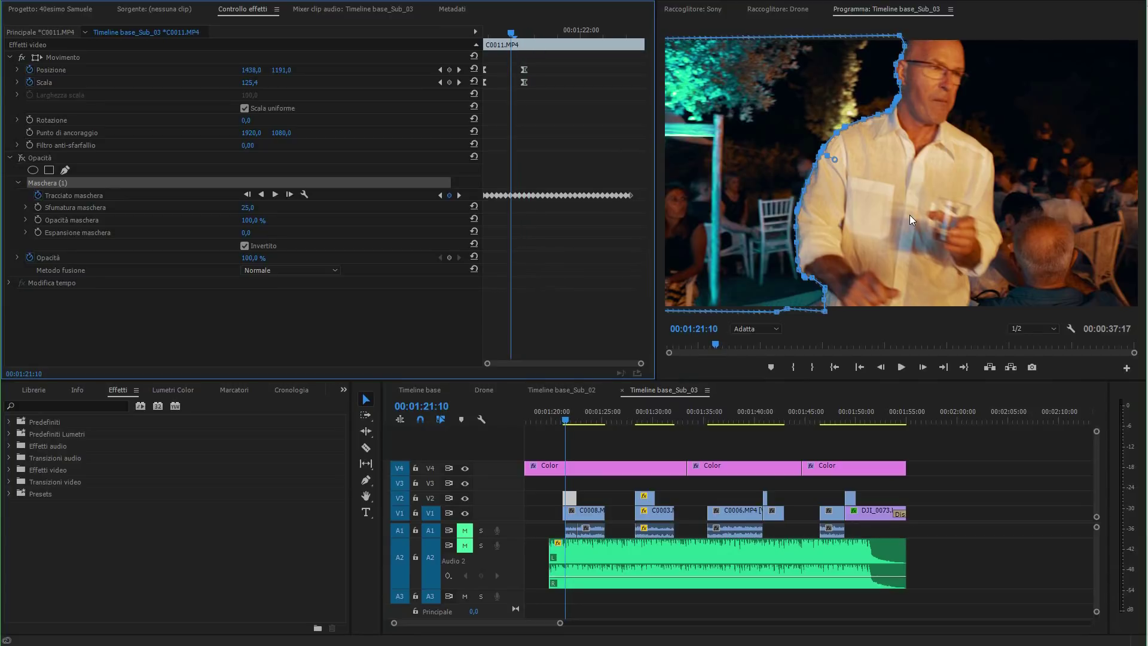
pyautogui.press('Left')
pyautogui.press('Left')
pyautogui.press('Left')
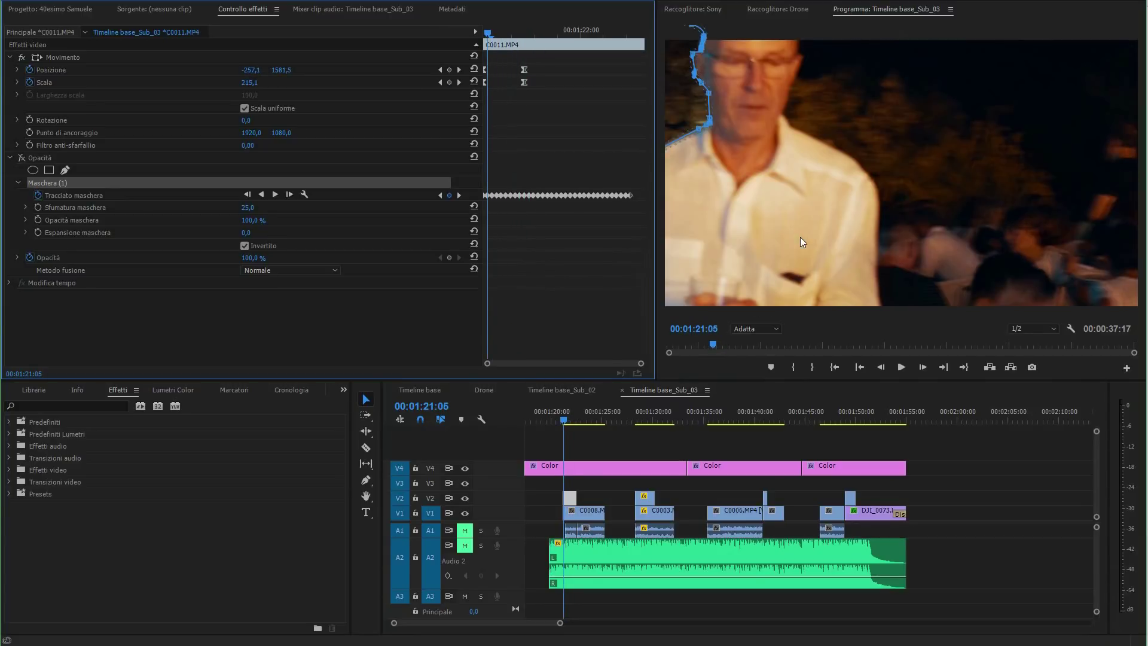
pyautogui.press('Left')
pyautogui.press('Left')
pyautogui.press('Right')
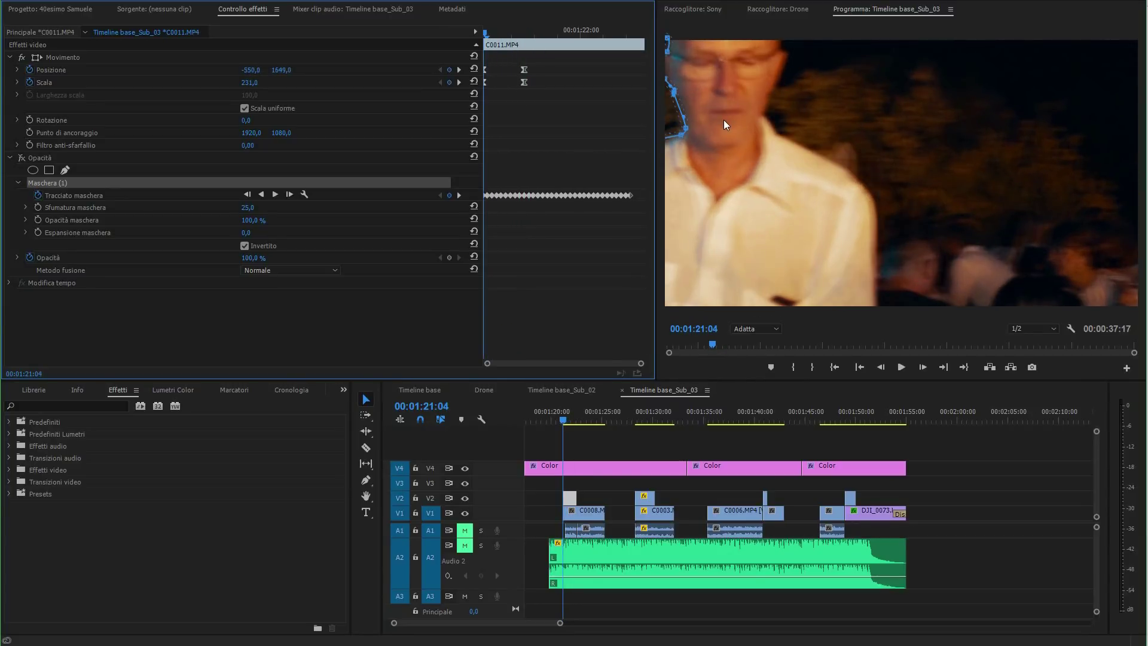
pyautogui.press('Right')
pyautogui.press('Right')
pyautogui.press('Right')
pyautogui.press('Right')
pyautogui.press('Right')
pyautogui.press('Right')
pyautogui.press('Right')
pyautogui.press('Right')
pyautogui.press('Right')
pyautogui.press('Right')
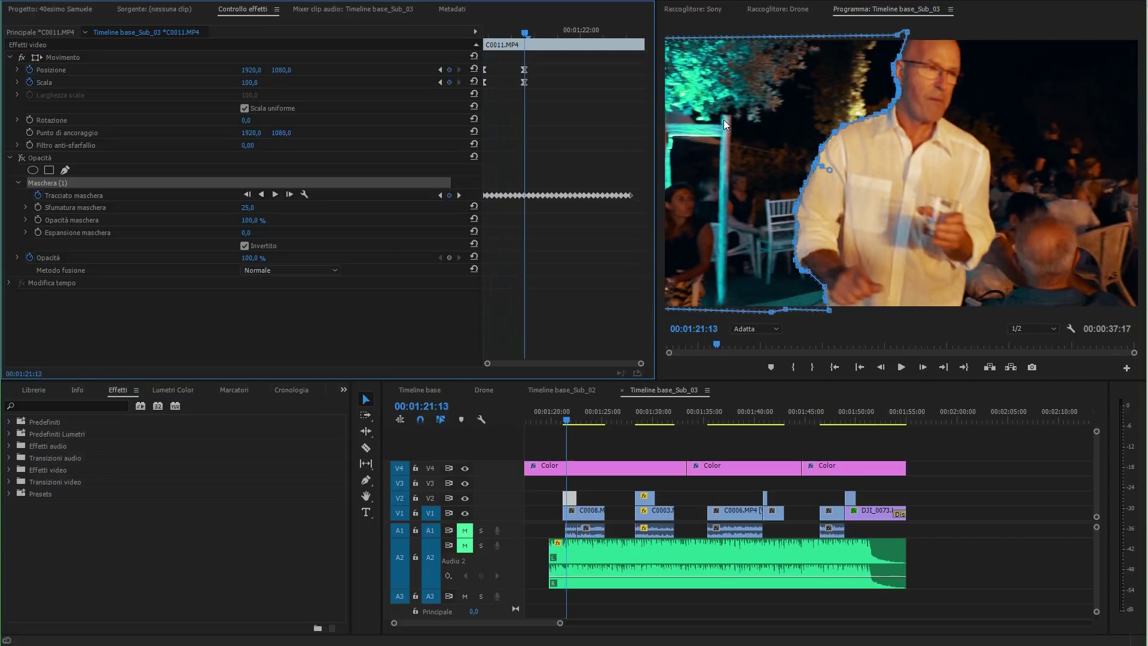
pyautogui.press('Right')
pyautogui.press('Right')
pyautogui.press('Right')
pyautogui.press('Right')
pyautogui.press('Right')
pyautogui.press('Right')
pyautogui.press('Right')
pyautogui.press('Right')
pyautogui.press('Right')
pyautogui.press('Right')
pyautogui.press('Right')
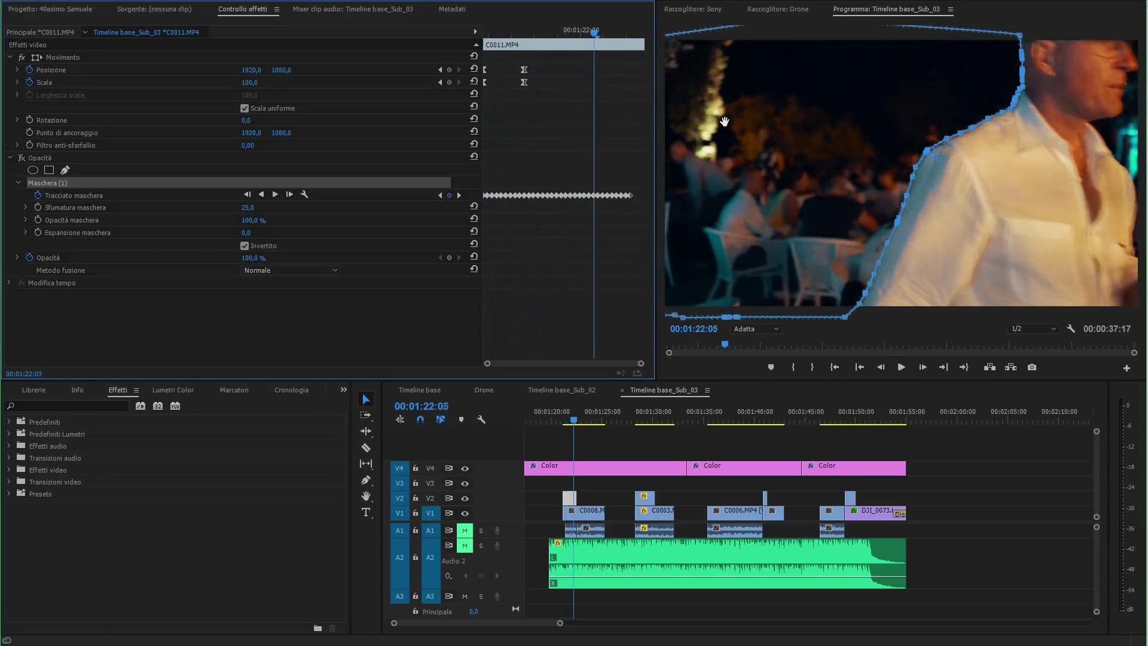
pyautogui.press('Right')
pyautogui.press('Right')
pyautogui.press('Right')
pyautogui.press('Right')
pyautogui.press('Right')
pyautogui.press('Left')
pyautogui.press('Left')
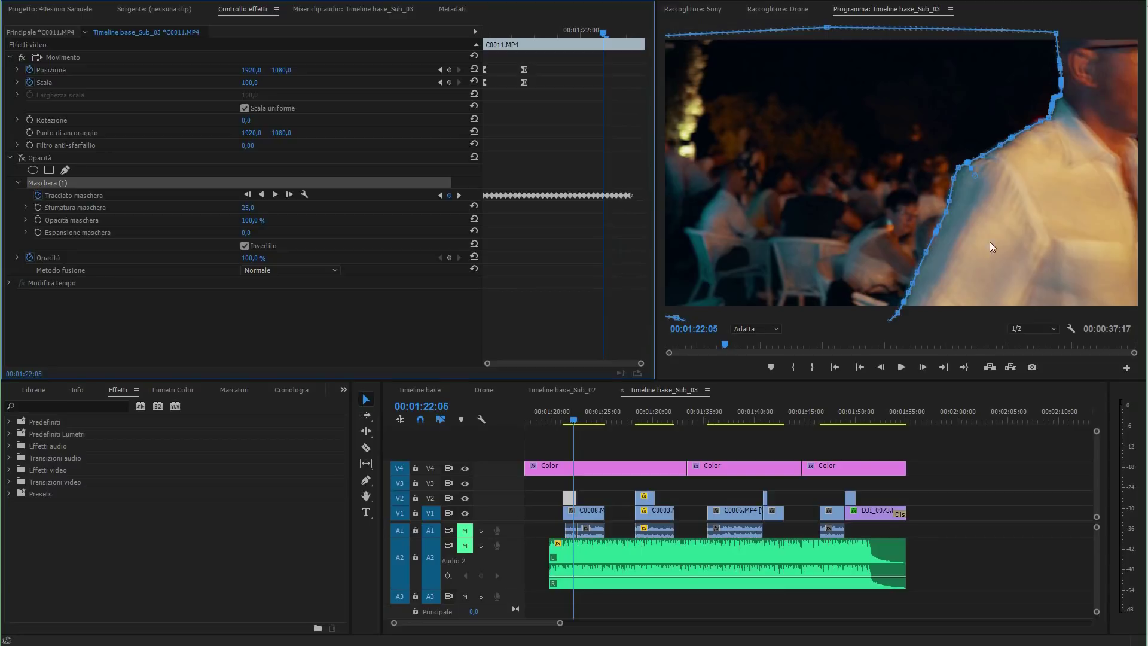
pyautogui.press('Left')
pyautogui.press('Left')
pyautogui.press('Left')
pyautogui.press('Left')
pyautogui.press('Left')
pyautogui.press('Left')
pyautogui.press('Left')
pyautogui.press('Left')
pyautogui.press('Left')
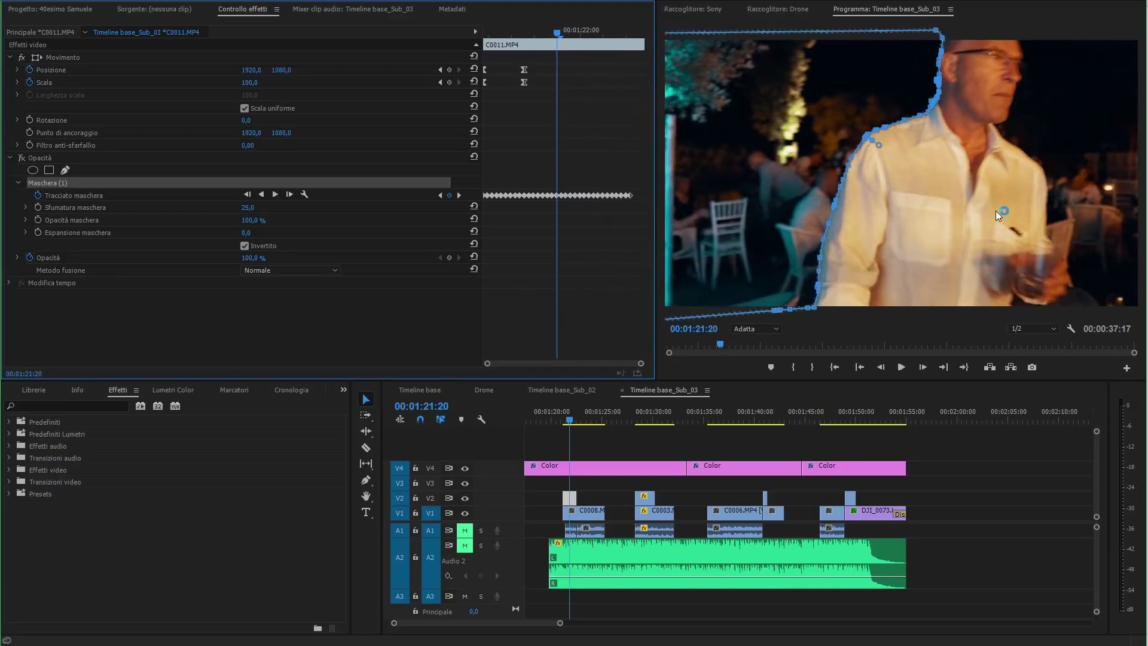
pyautogui.press('Left')
pyautogui.press('Left')
pyautogui.press('Left')
pyautogui.press('Left')
pyautogui.press('Left')
pyautogui.press('Left')
pyautogui.press('Left')
pyautogui.press('Left')
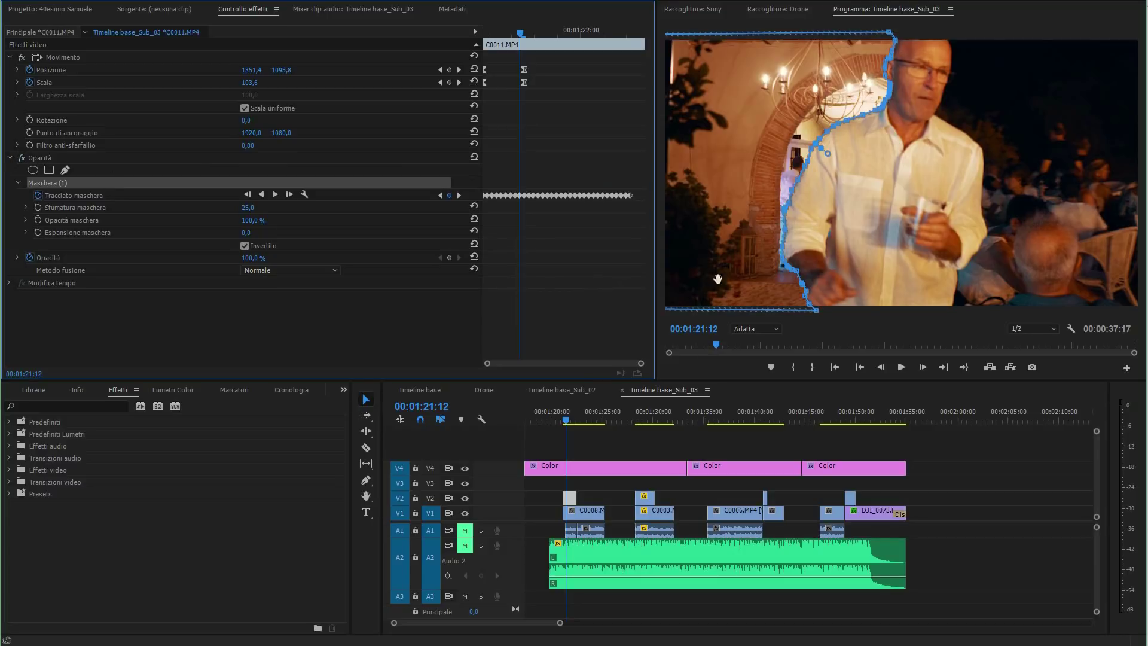
pyautogui.press('Left')
pyautogui.press('Left')
pyautogui.press('Left')
pyautogui.press('Left')
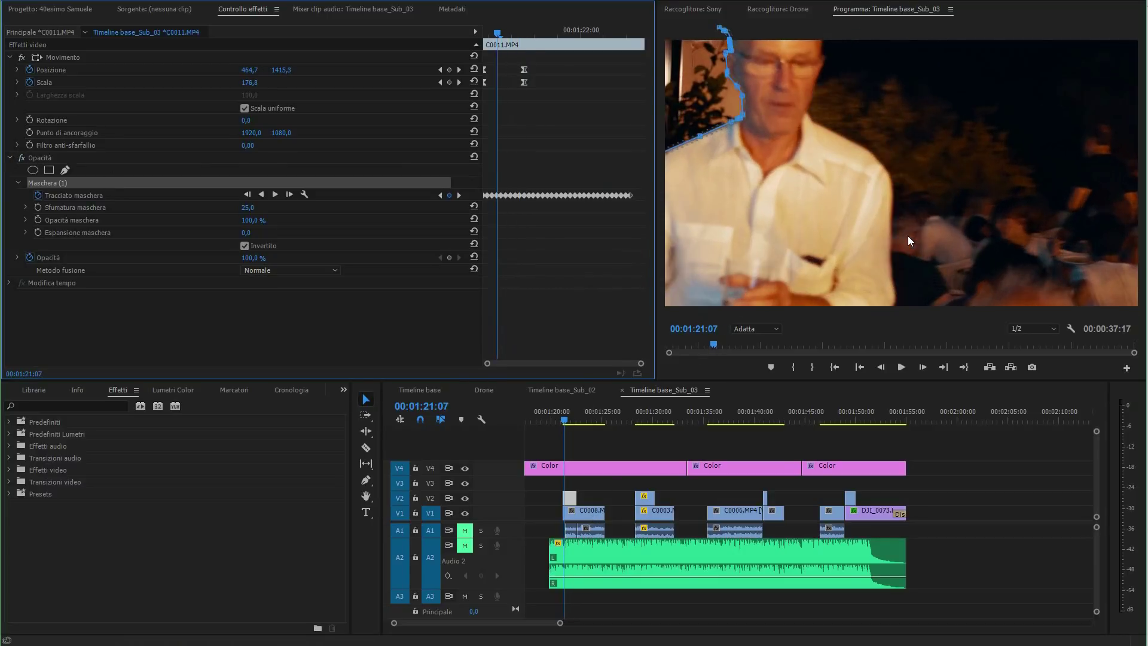
pyautogui.press('Left')
pyautogui.press('Left')
pyautogui.press('Right')
pyautogui.press('Right')
pyautogui.press('Right')
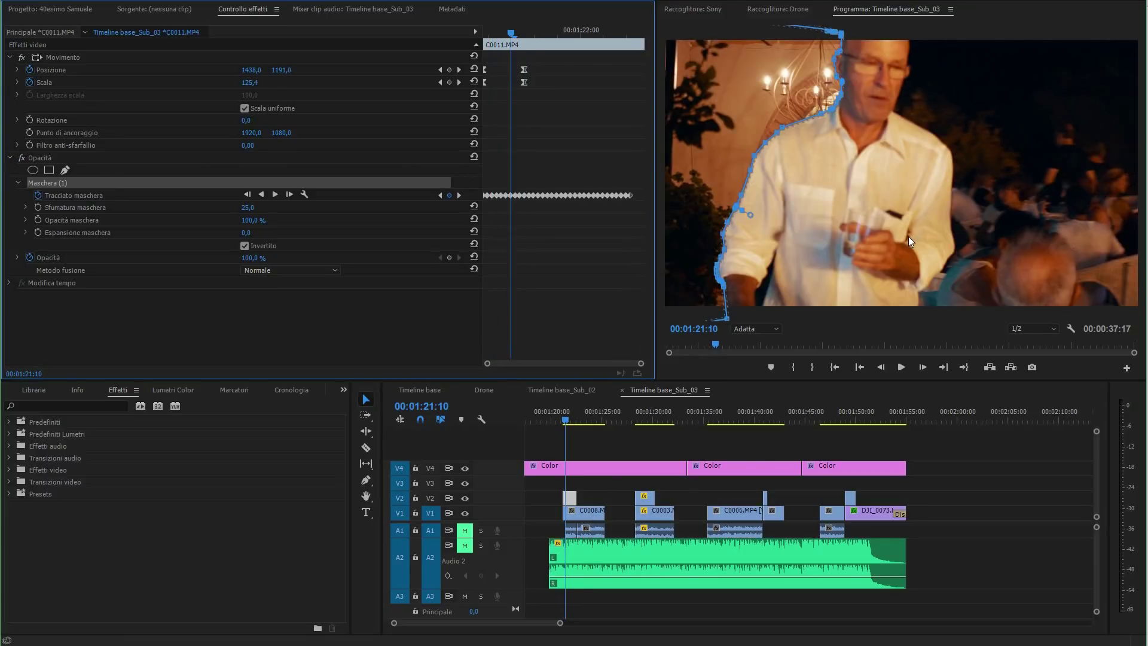
pyautogui.press('Right')
pyautogui.press('Right')
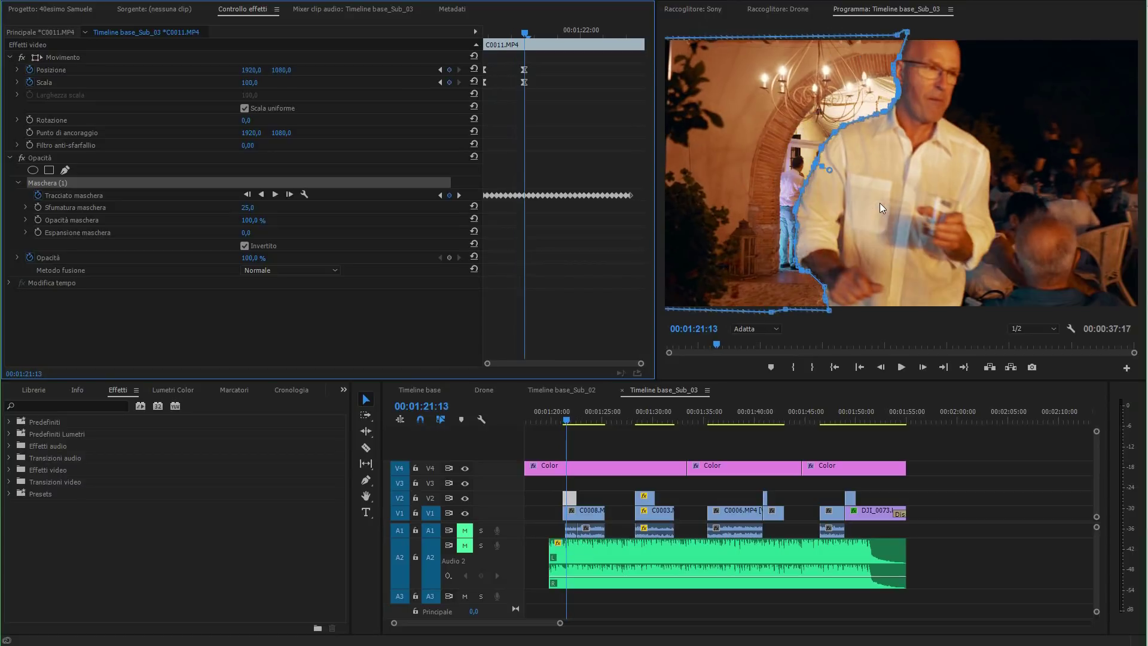
pyautogui.press('Right')
pyautogui.press('Right')
pyautogui.press('Right')
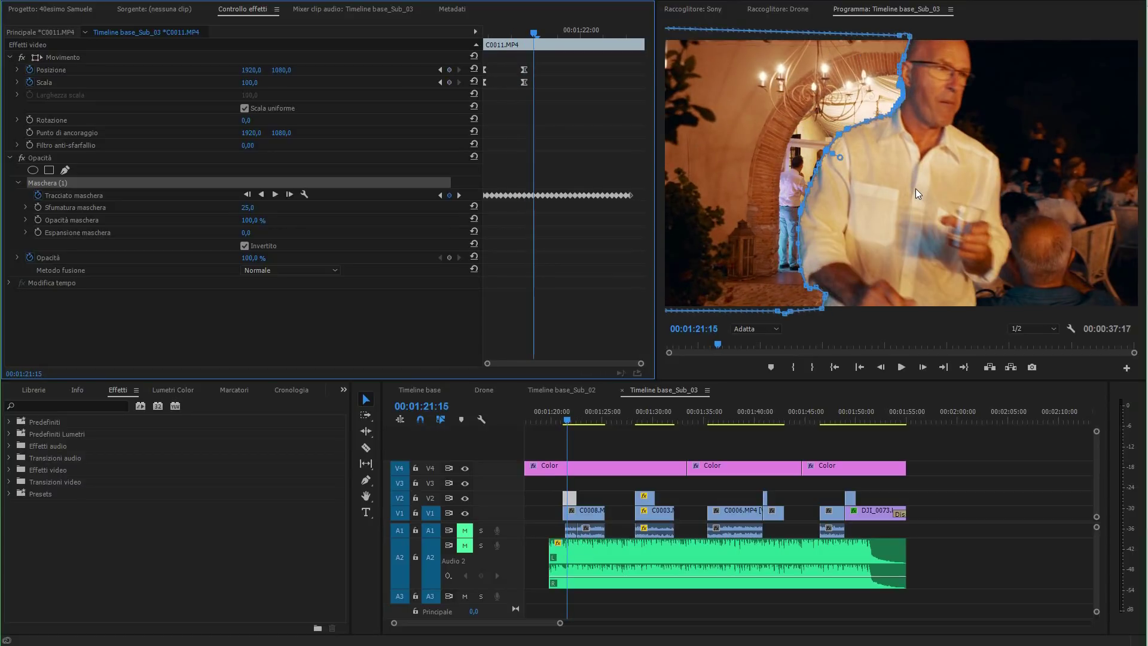
pyautogui.press('Down')
pyautogui.press('Down')
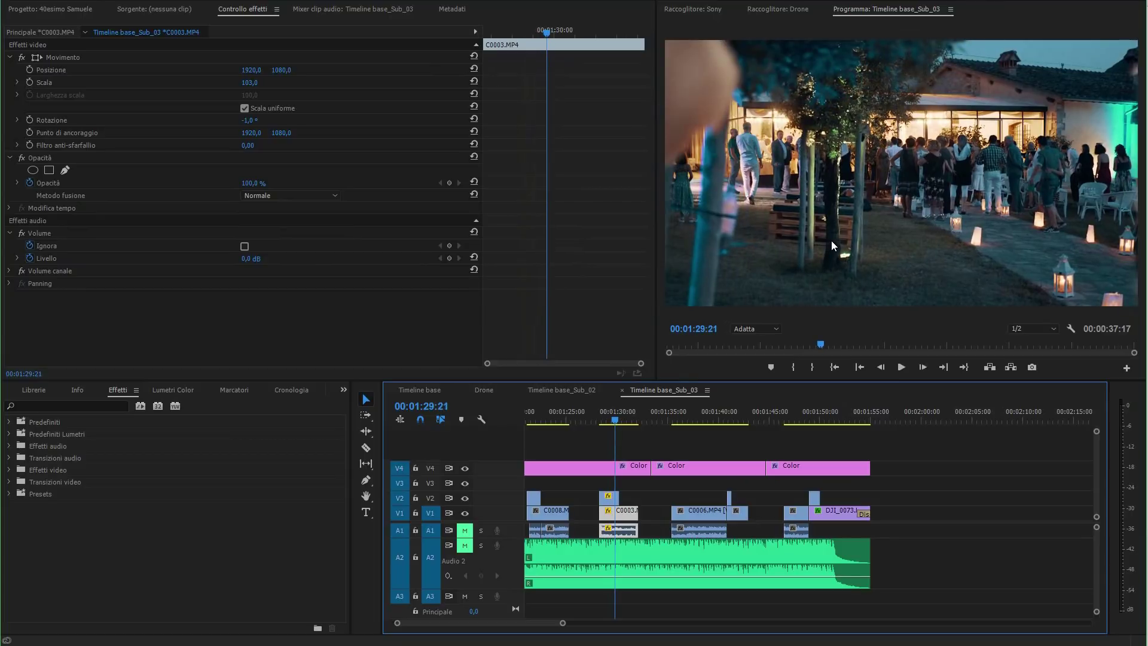
# Cut the C0003 clips on V2, V1 and A1 and paste them past the montage end
pyautogui.moveTo(645, 479); pyautogui.dragTo(610, 526)
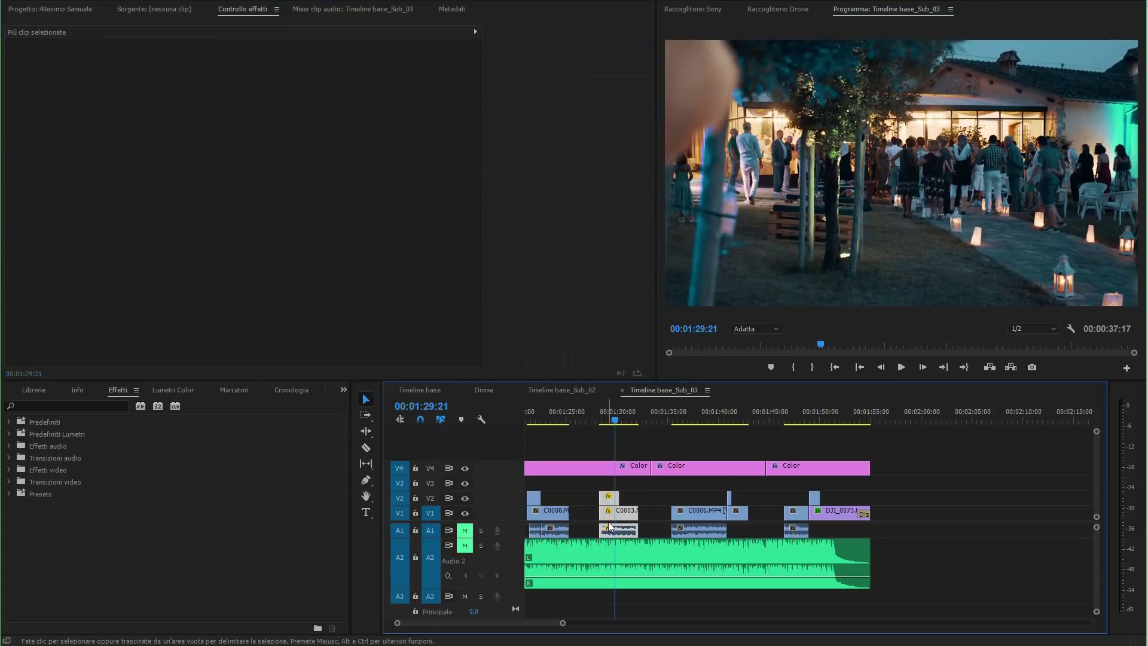
pyautogui.click(890, 419)
pyautogui.hotkey('ctrl', 'x')
pyautogui.hotkey('ctrl', 'v')
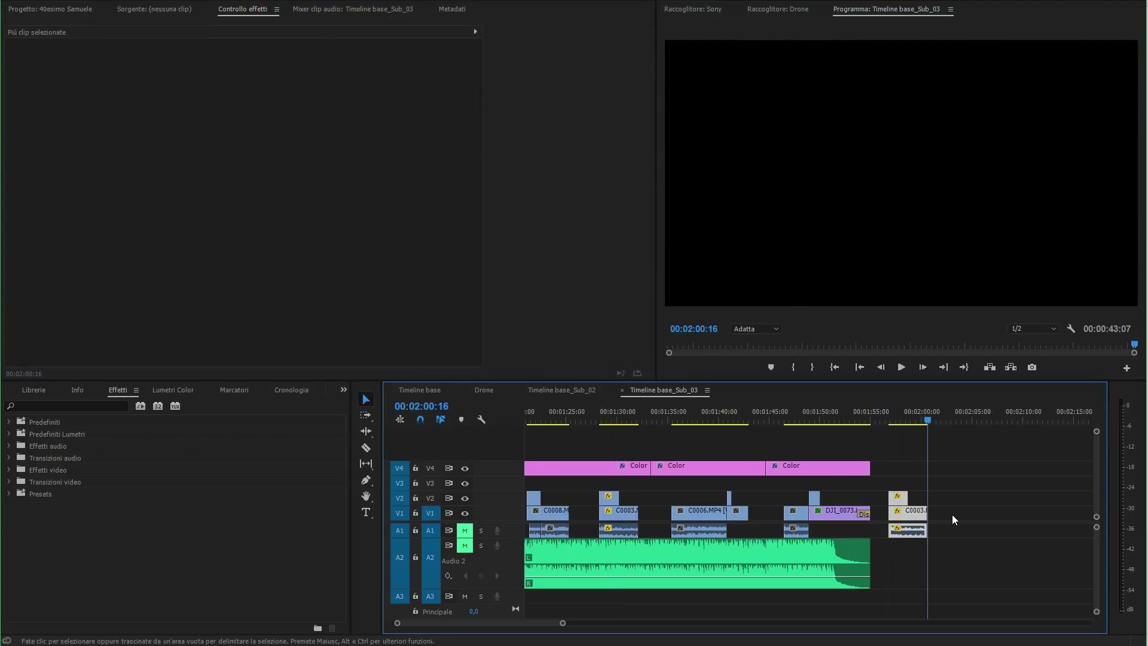
# Shift C0003 on V1/A1 further right and extend the C0002 clip's out point on V2
pyautogui.click(796, 417)
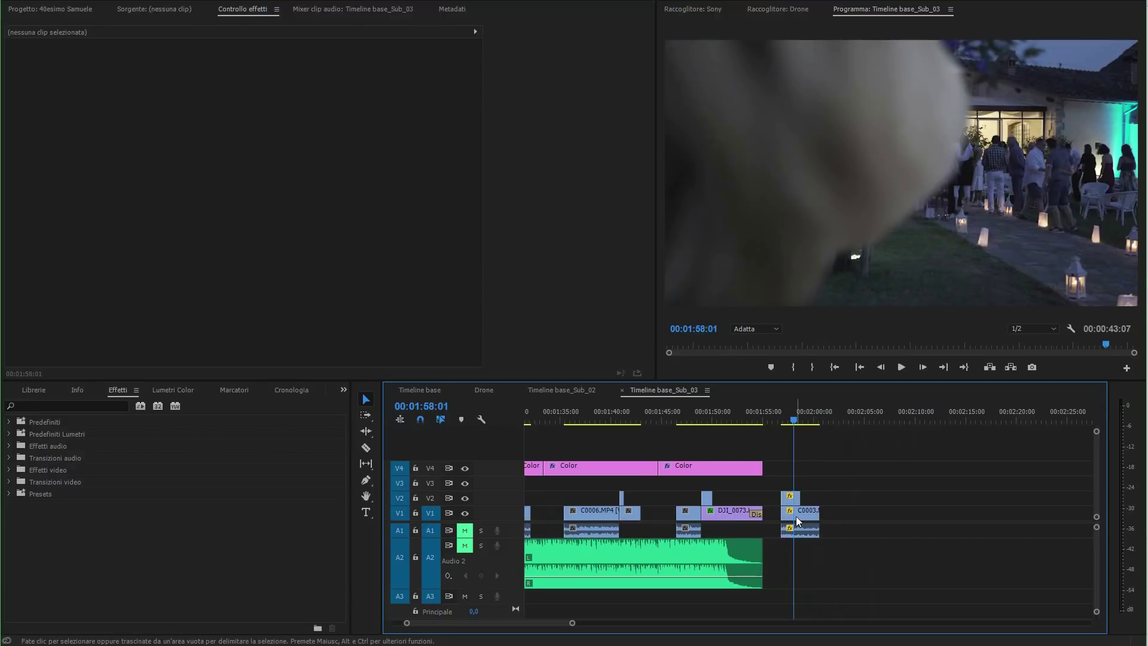
pyautogui.moveTo(795, 515); pyautogui.dragTo(873, 515)
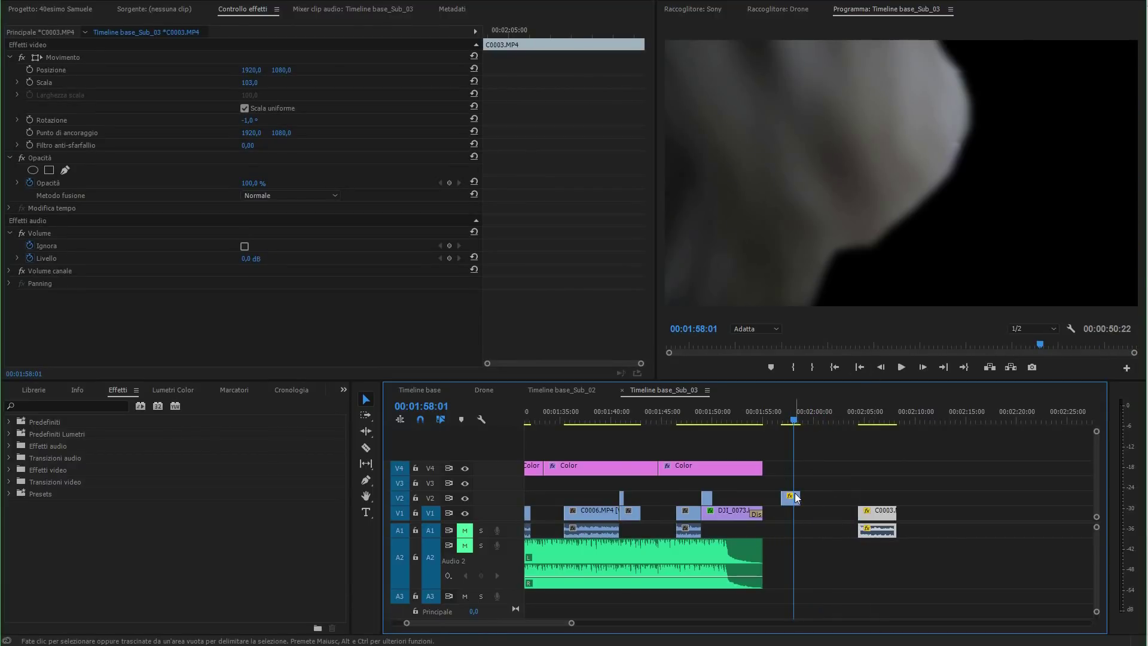
pyautogui.moveTo(800, 497); pyautogui.dragTo(821, 496)
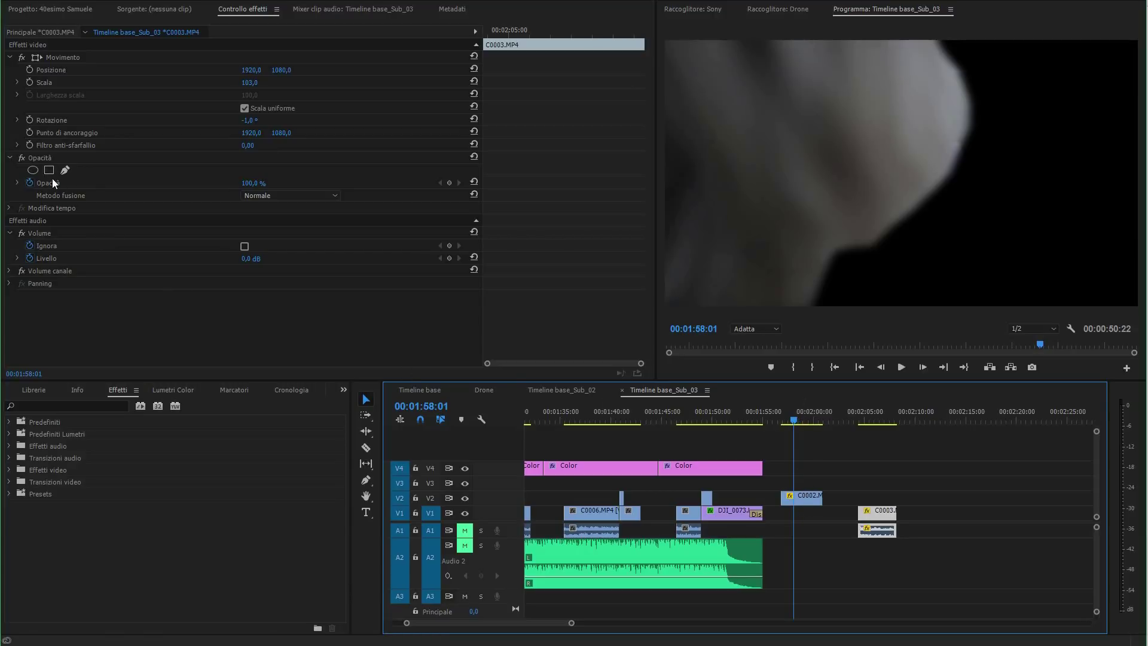
pyautogui.click(804, 499)
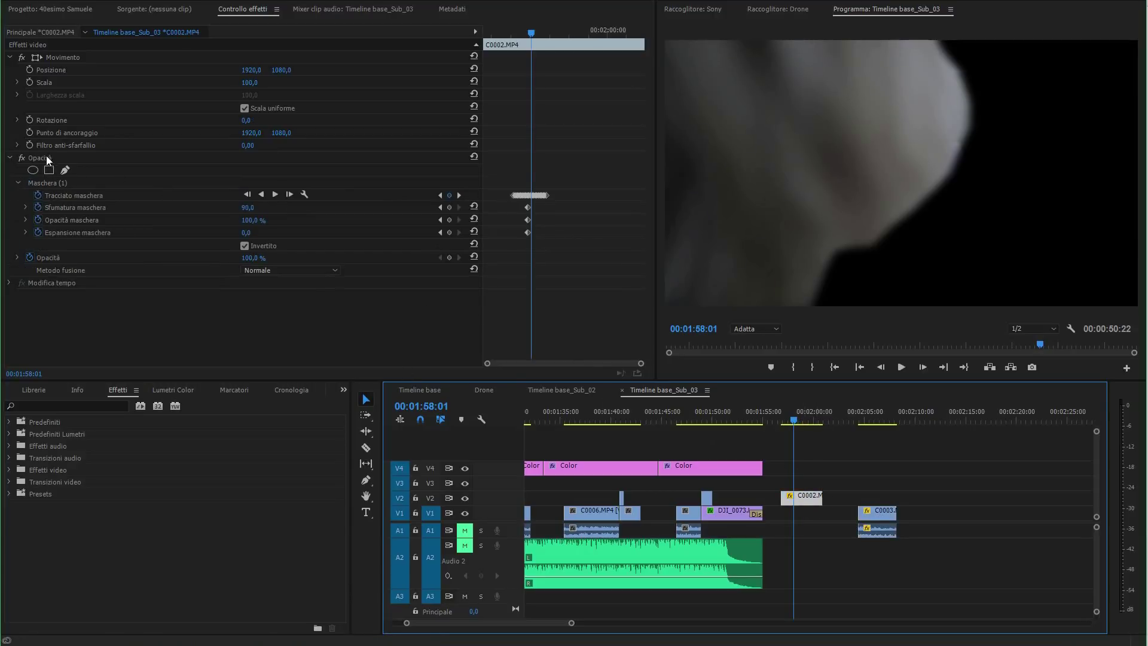
# Delete C0002's existing Maschera (1) and duplicate the clip from V2 onto V3
pyautogui.click(64, 187)
pyautogui.press('Delete')
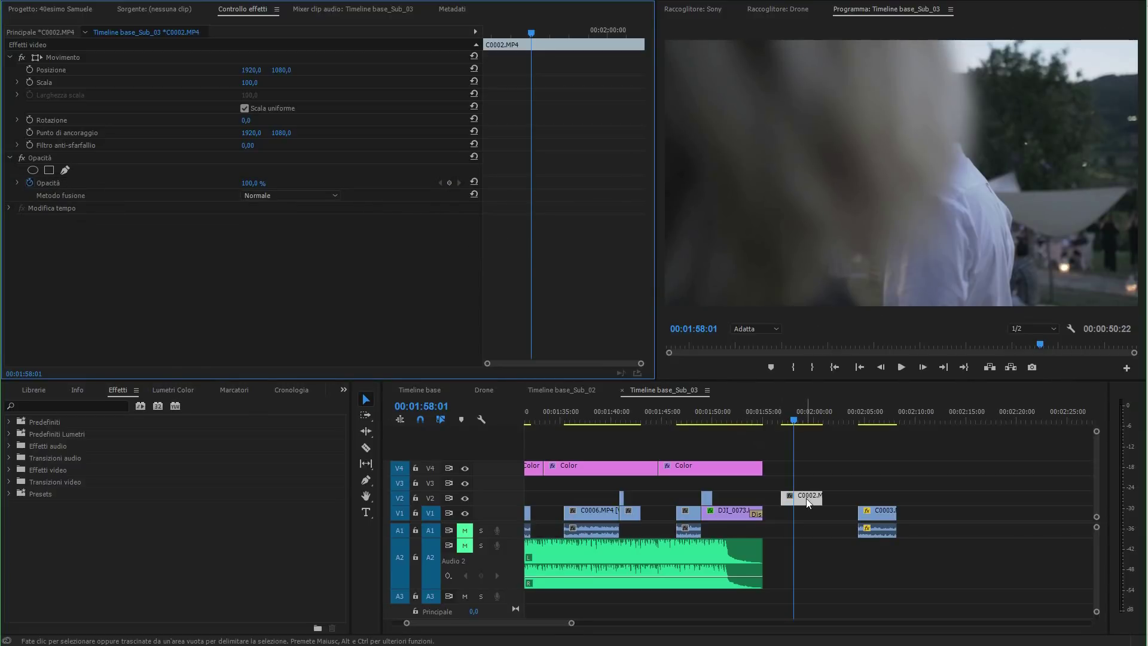
pyautogui.moveTo(806, 498); pyautogui.dragTo(809, 490)
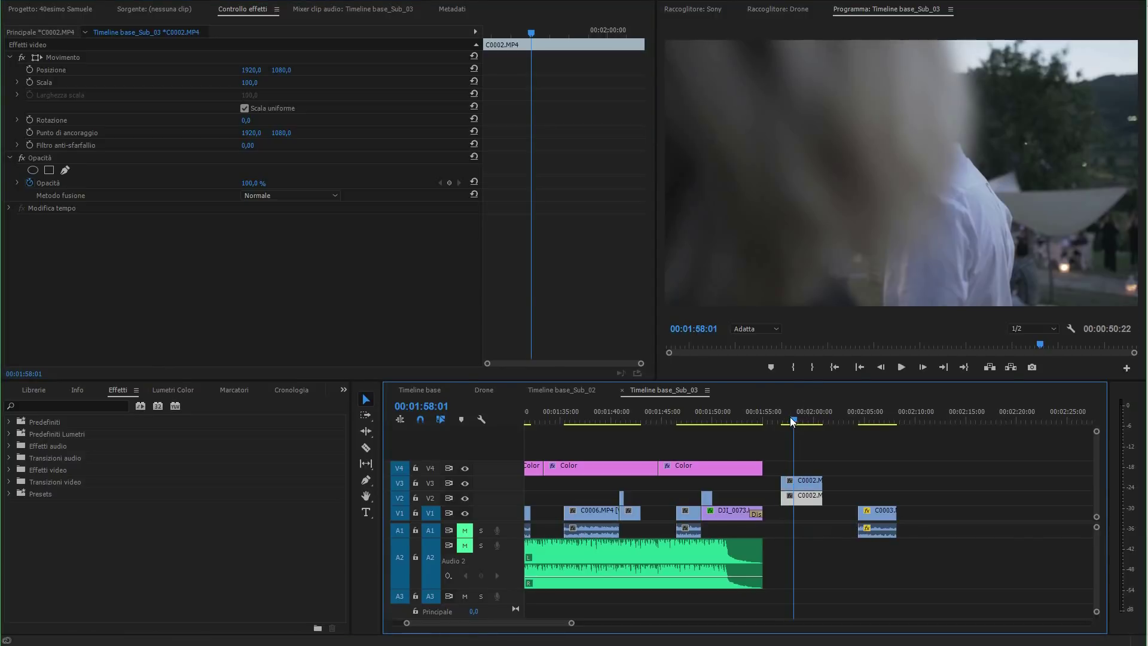
# Scrub back and step frame by frame through the stacked C0002 clips
pyautogui.moveTo(791, 418); pyautogui.dragTo(785, 419)
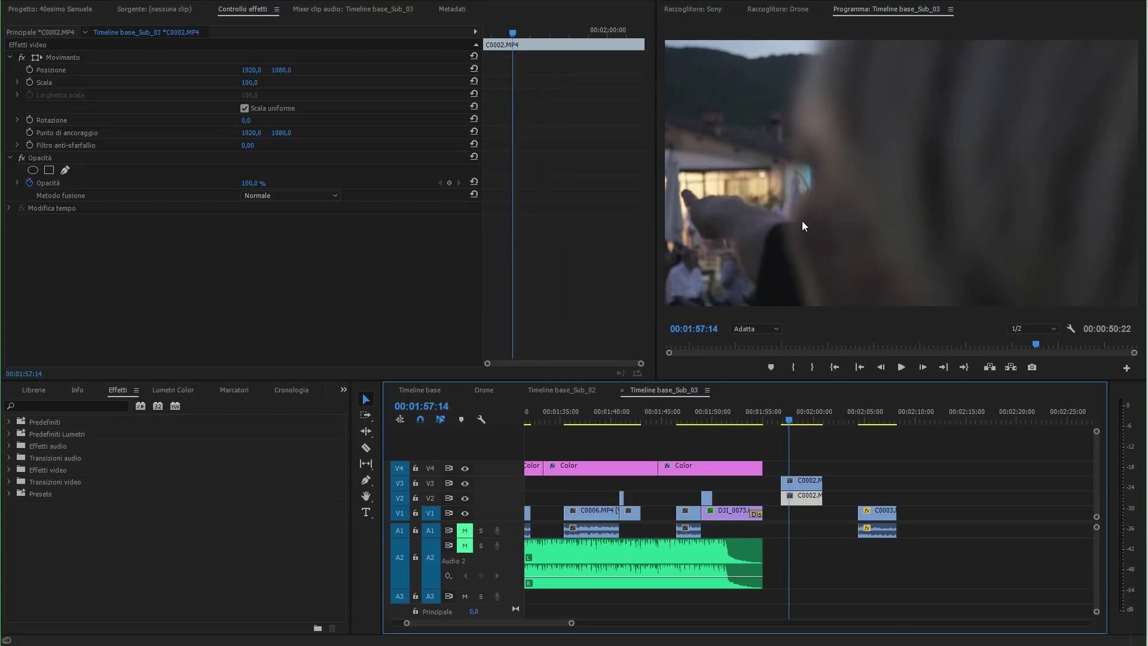
pyautogui.press('space')
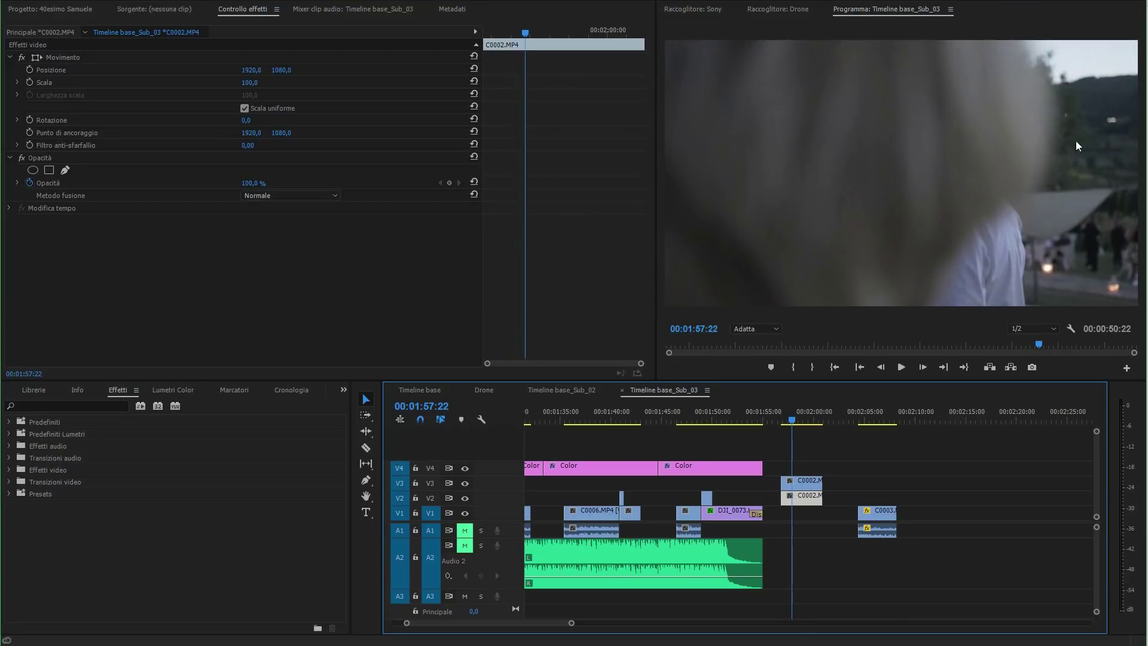
pyautogui.press('Right')
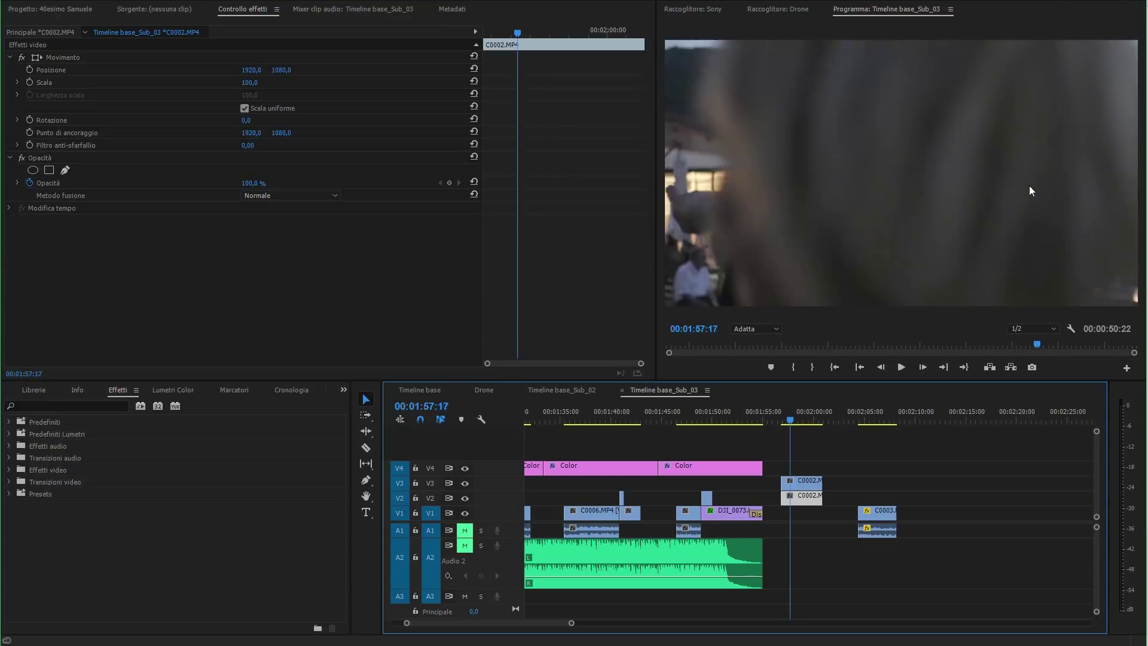
pyautogui.press('Right')
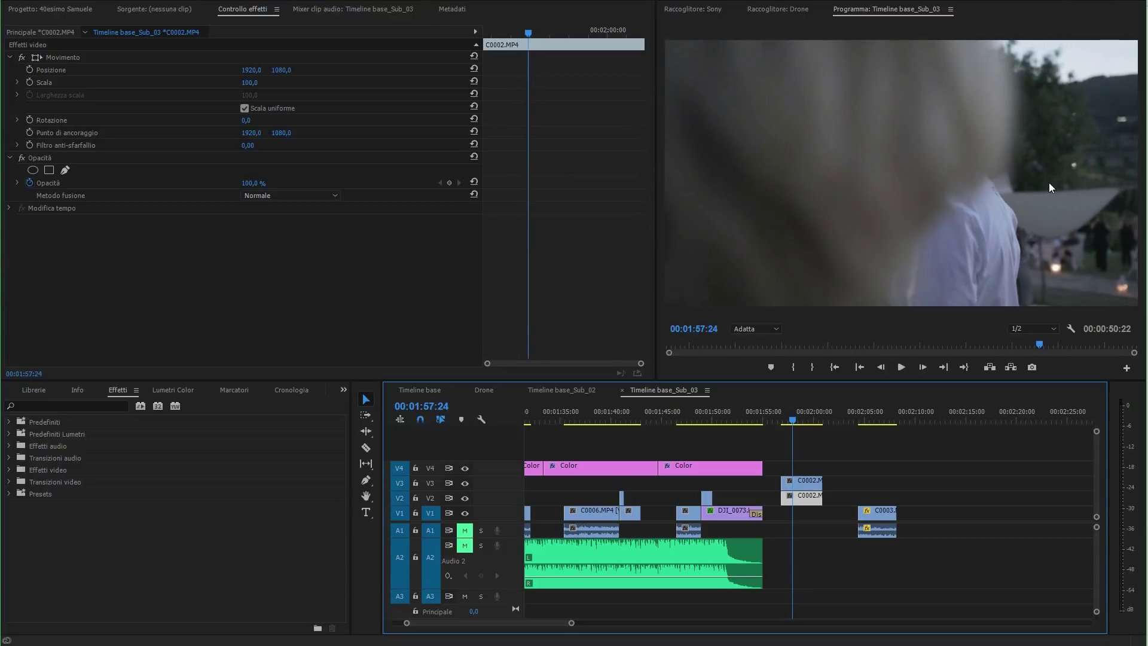
# Add a freehand Opacity mask to the V3 C0002 copy, placing points down the head's right edge
pyautogui.click(803, 482)
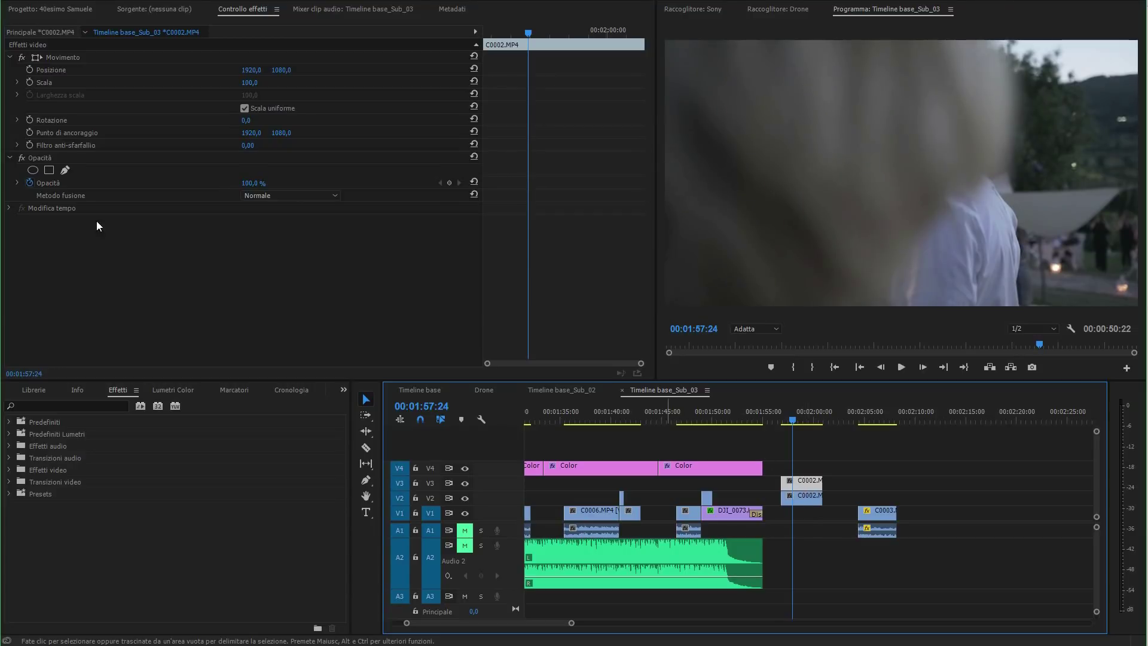
pyautogui.click(66, 169)
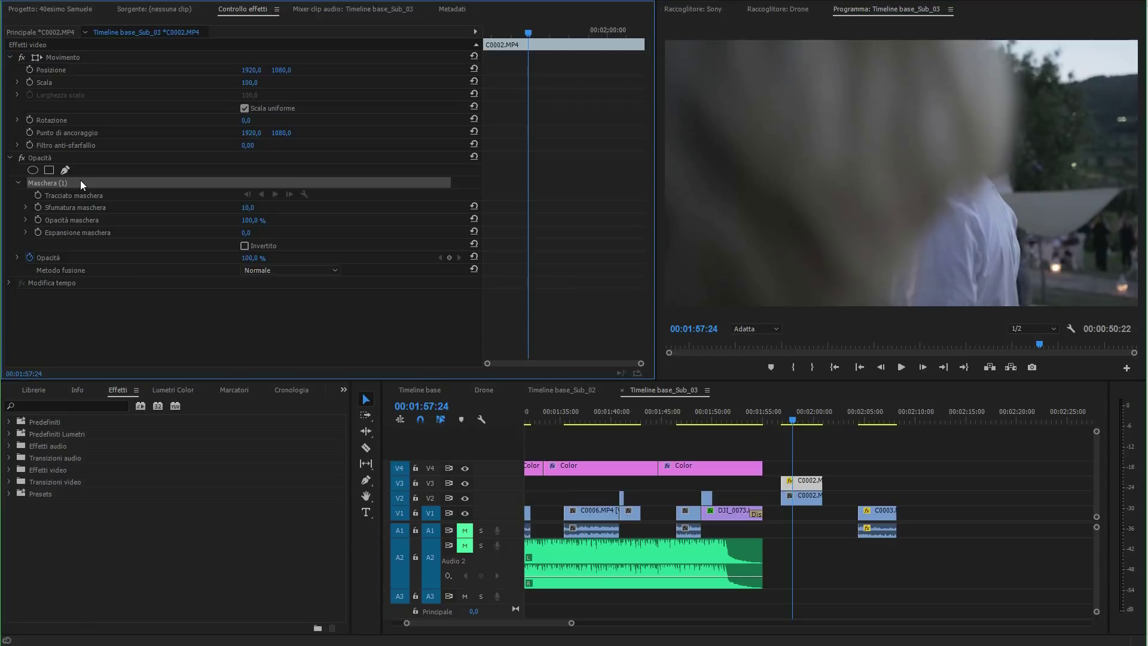
pyautogui.click(980, 33)
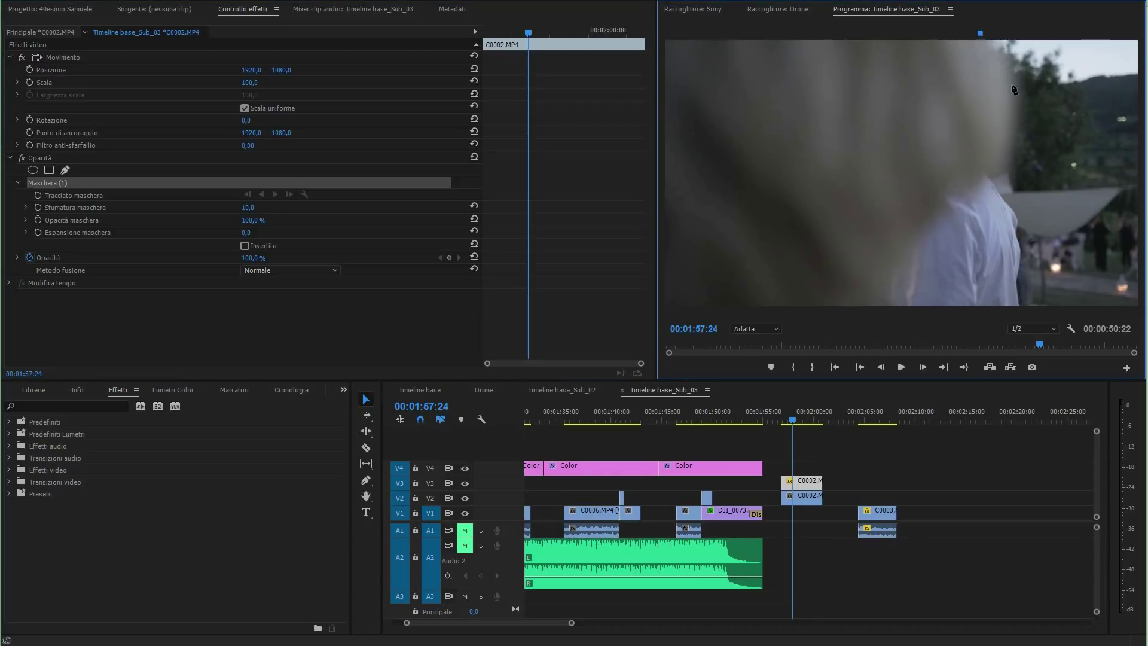
pyautogui.click(1005, 73)
pyautogui.click(1010, 116)
pyautogui.click(1005, 163)
# Continue the mask path down-left over the shoulder toward the frame bottom
pyautogui.click(956, 188)
pyautogui.click(936, 209)
pyautogui.click(905, 236)
pyautogui.click(876, 281)
pyautogui.click(866, 316)
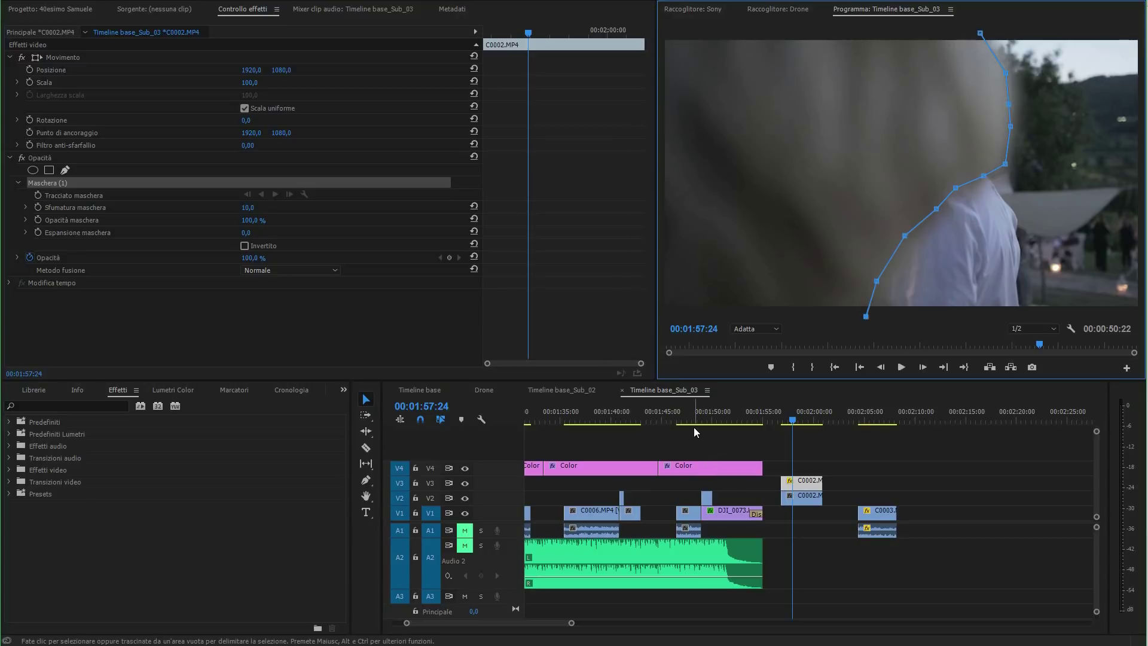
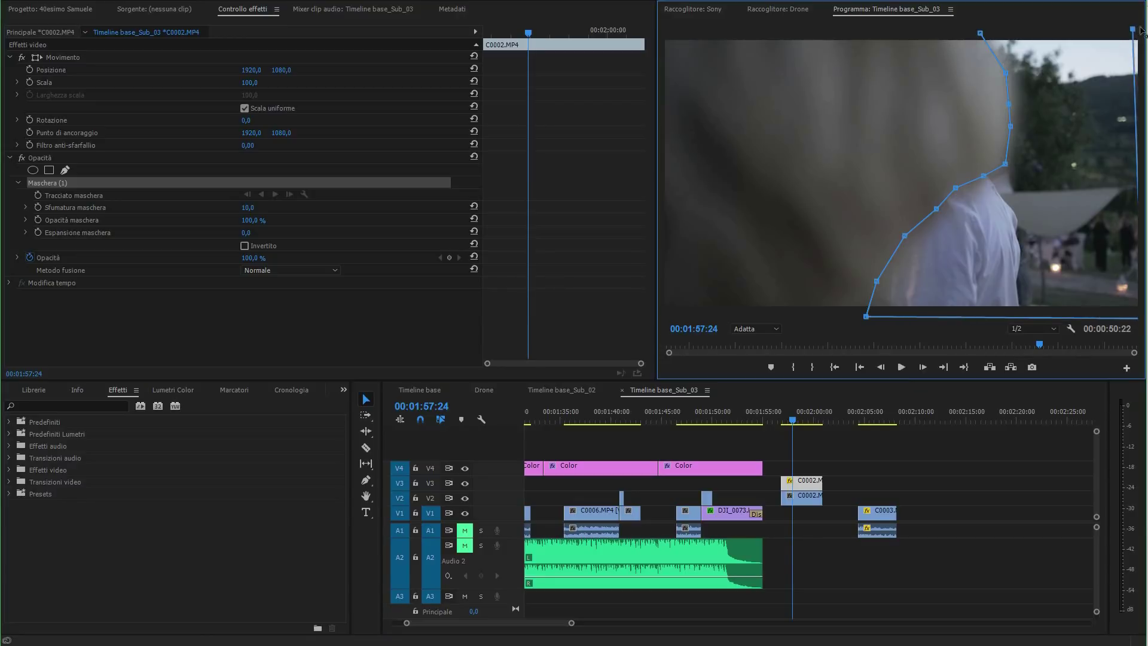
# Close the shoulder mask path and drag its top-right vertex beyond the frame edge at 25% zoom
pyautogui.click(981, 33)
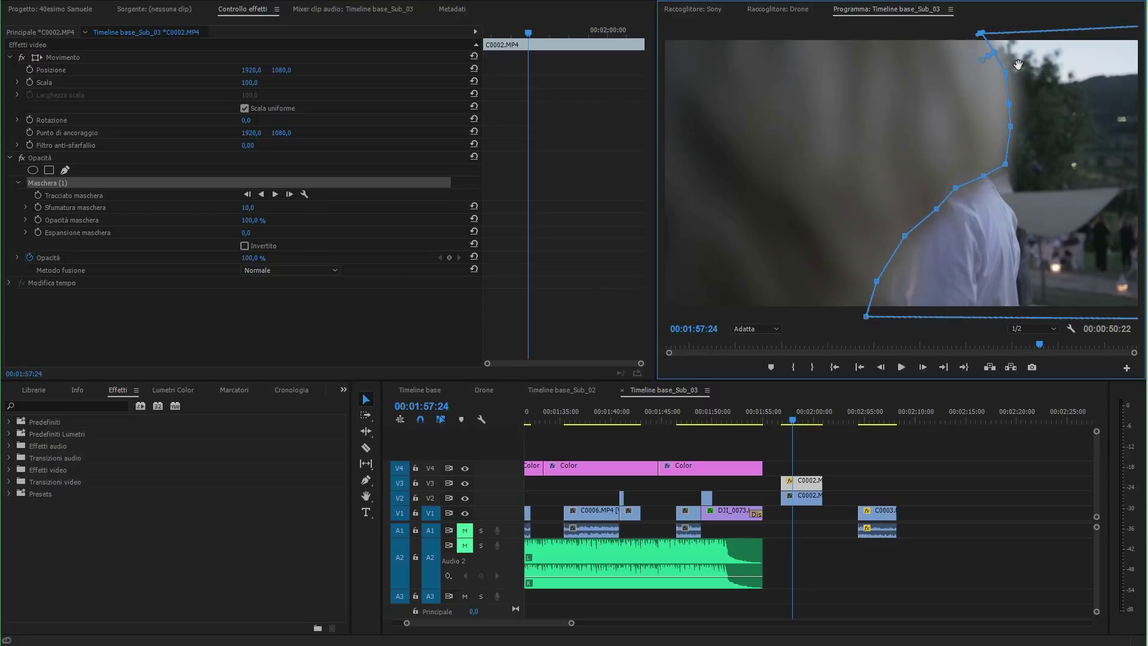
pyautogui.press('`')
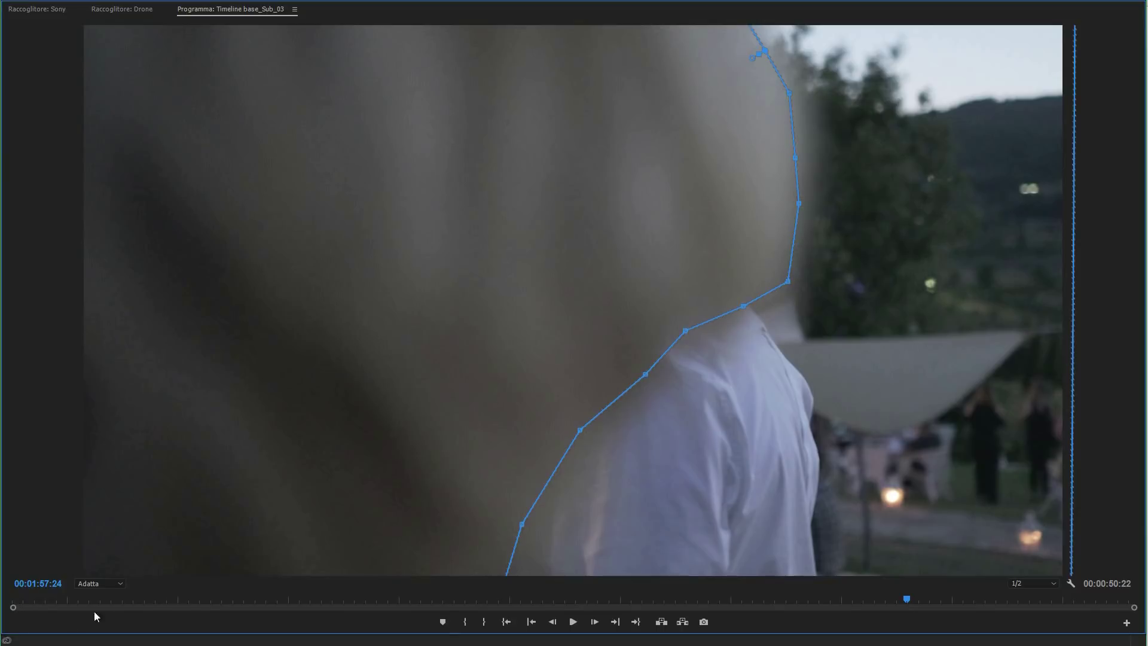
pyautogui.click(110, 585)
pyautogui.click(133, 489)
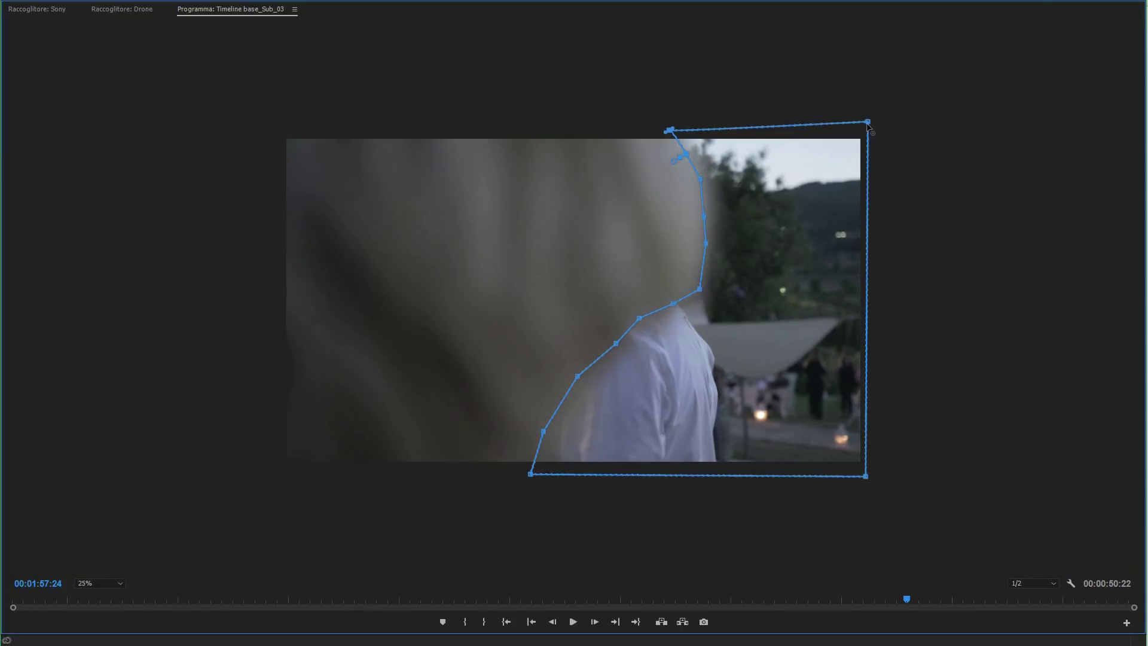
pyautogui.moveTo(868, 122); pyautogui.dragTo(875, 128)
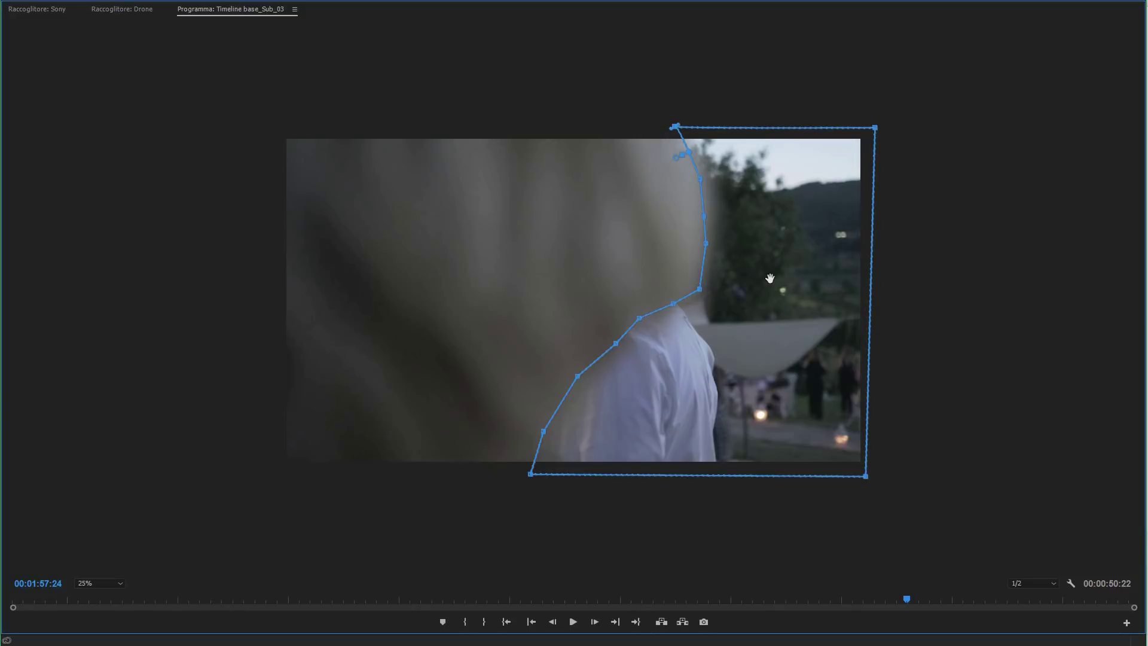
pyautogui.press('`')
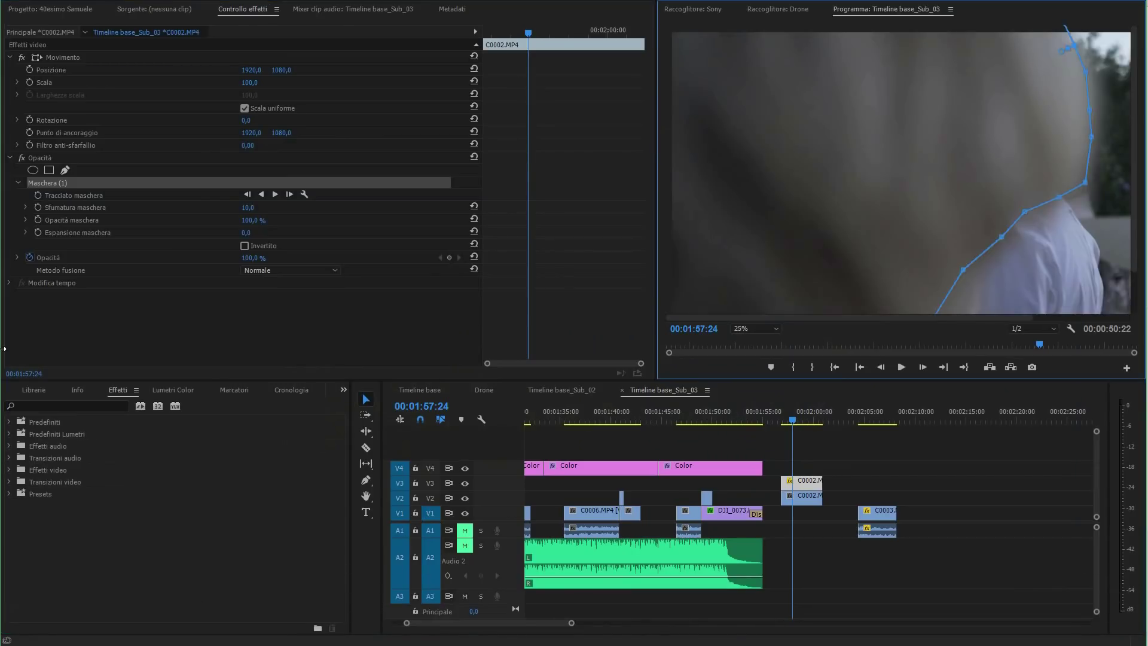
# Add a Tracciato maschera keyframe at 00:01:57:24 and show the Maschera (1) outline in the Program monitor
pyautogui.click(38, 194)
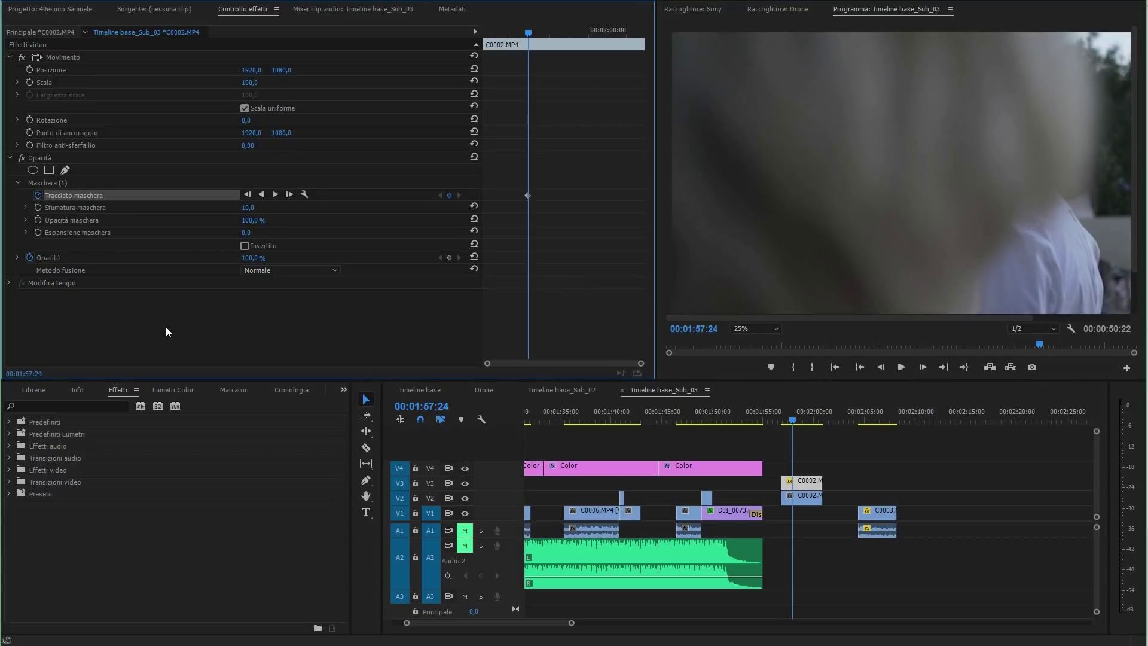
pyautogui.click(64, 183)
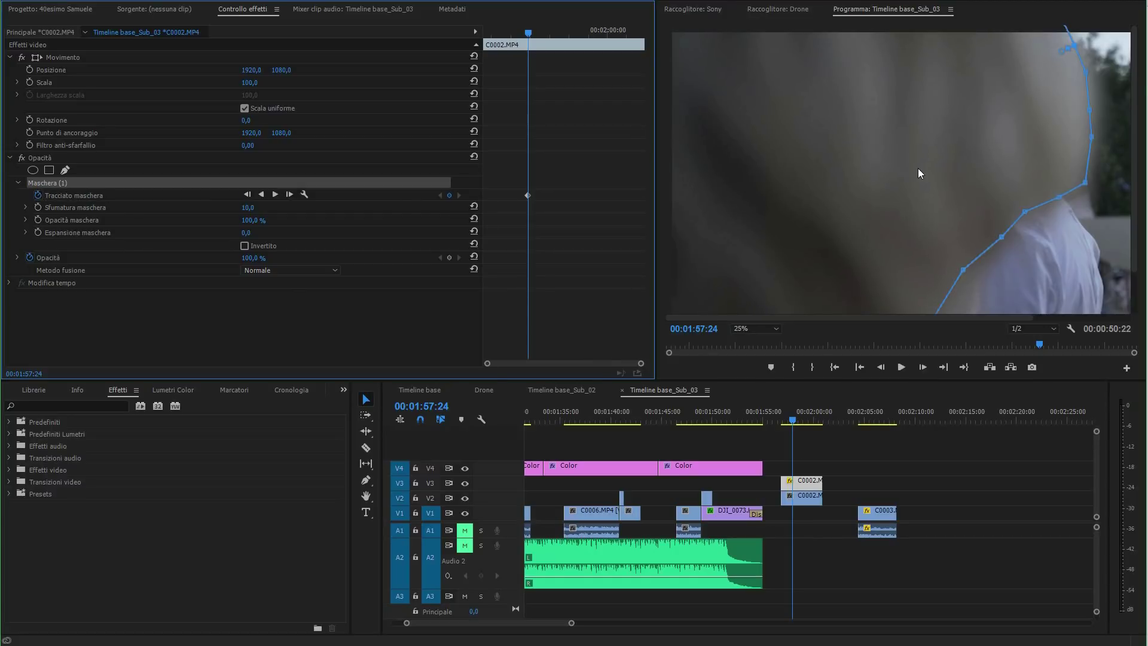
pyautogui.press('`')
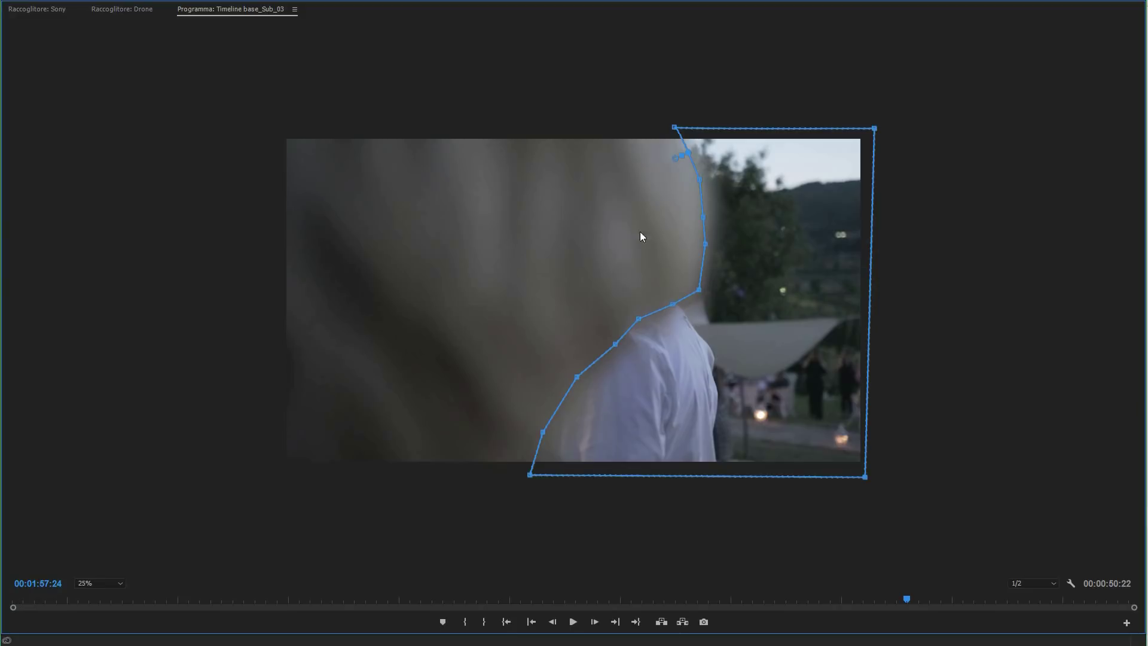
pyautogui.press('Left')
pyautogui.press('Left')
pyautogui.press('Left')
pyautogui.press('Left')
pyautogui.press('Left')
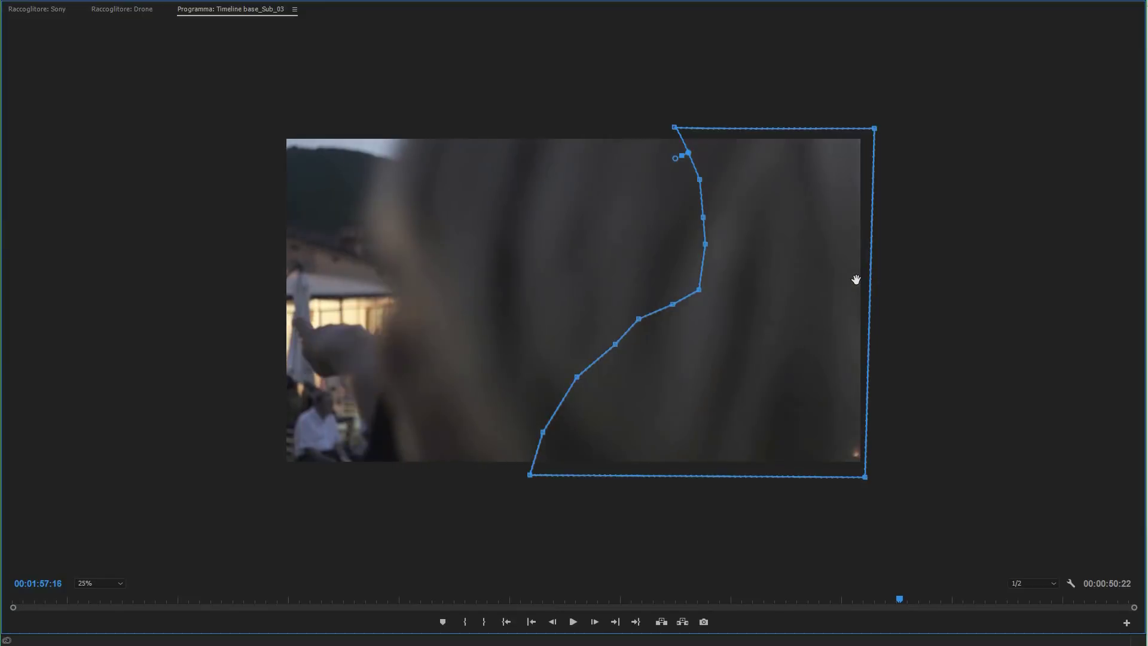
pyautogui.press('Left')
pyautogui.press('Left')
pyautogui.press('Left')
pyautogui.press('Right')
pyautogui.press('Right')
pyautogui.press('Right')
pyautogui.press('Right')
pyautogui.press('Right')
pyautogui.press('Right')
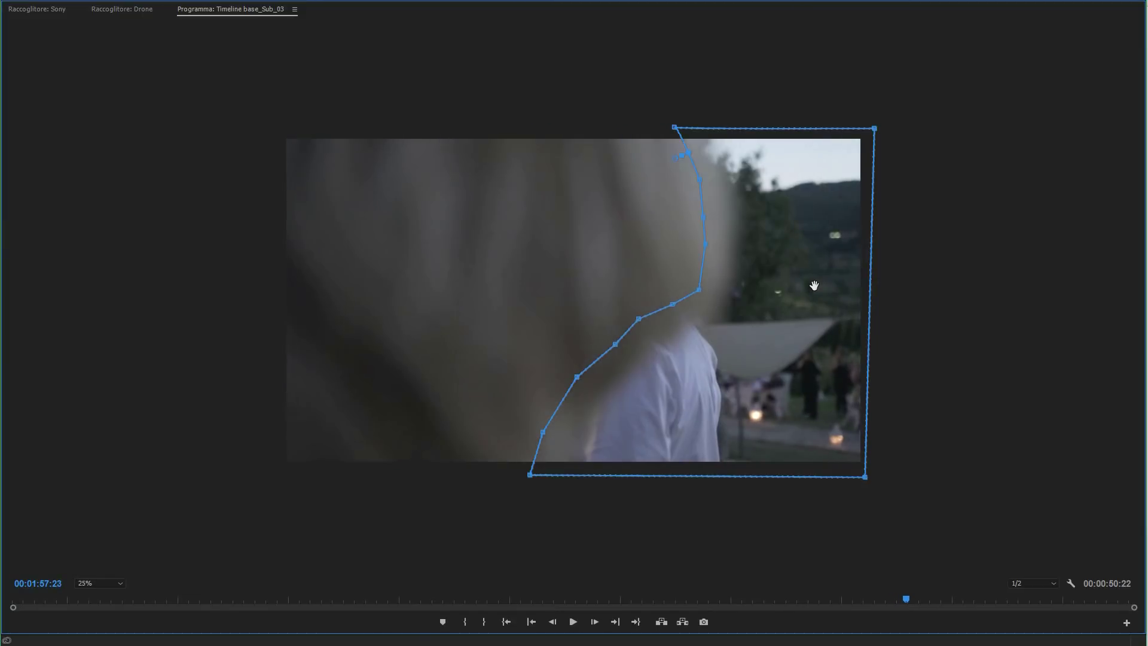
pyautogui.press('Right')
pyautogui.press('Left')
pyautogui.press('Left')
pyautogui.press('Left')
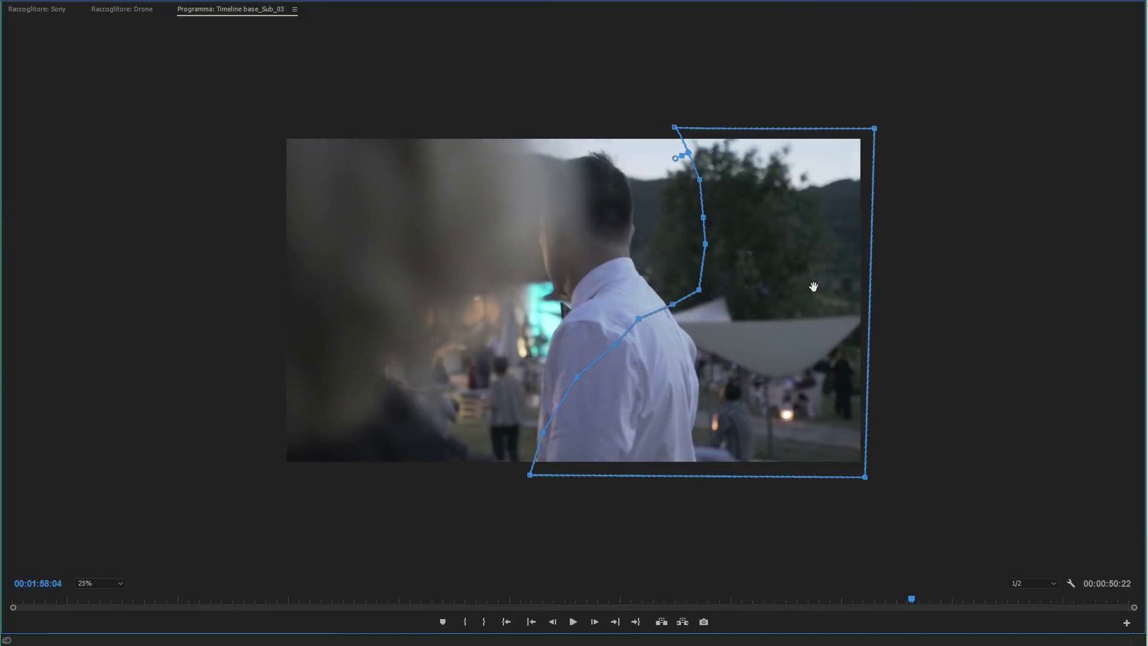
pyautogui.press('Right')
pyautogui.press('Right')
pyautogui.press('Right')
pyautogui.press('Right')
pyautogui.press('Right')
pyautogui.press('Right')
pyautogui.press('Right')
pyautogui.press('Left')
pyautogui.press('Left')
pyautogui.press('Left')
pyautogui.press('Left')
pyautogui.press('Left')
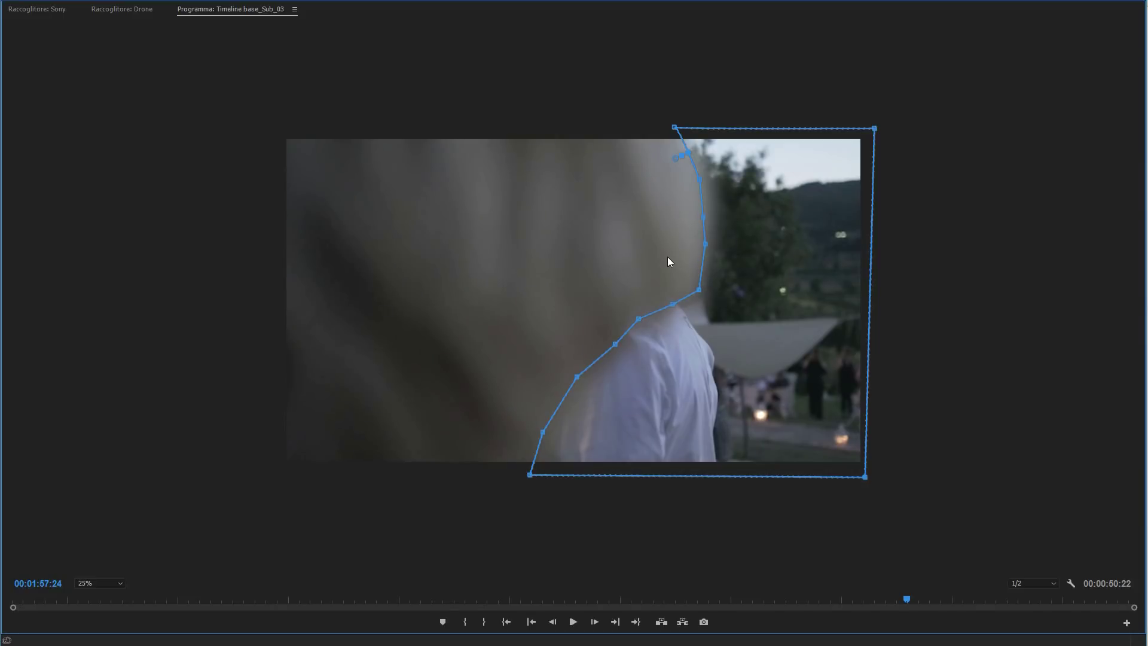
pyautogui.press('`')
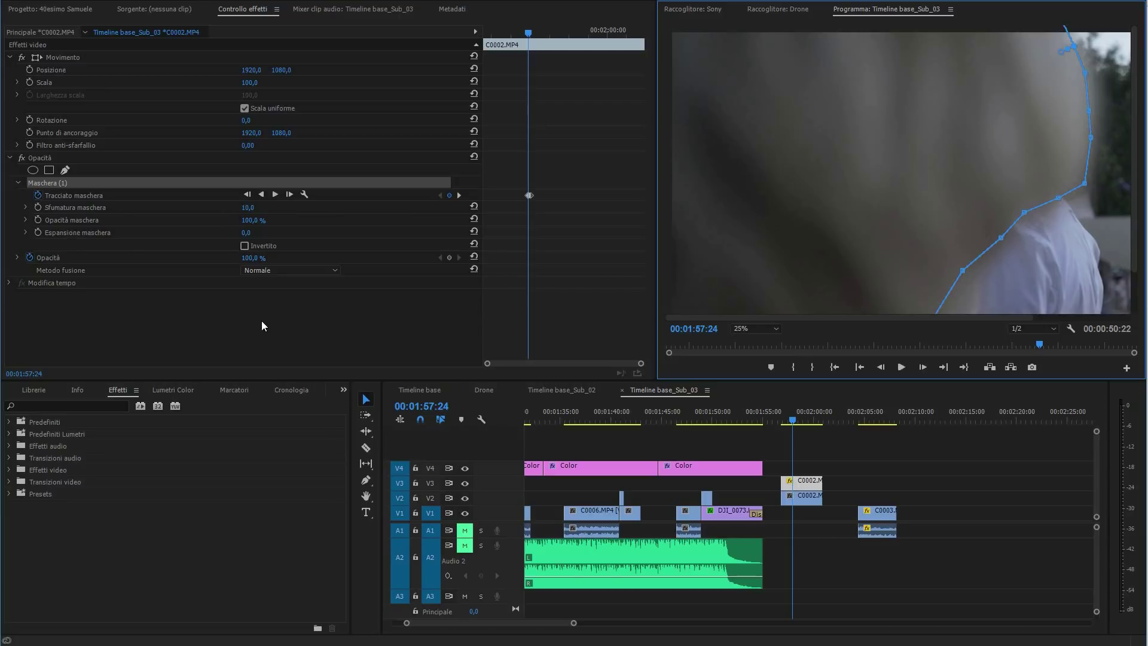
pyautogui.click(532, 196)
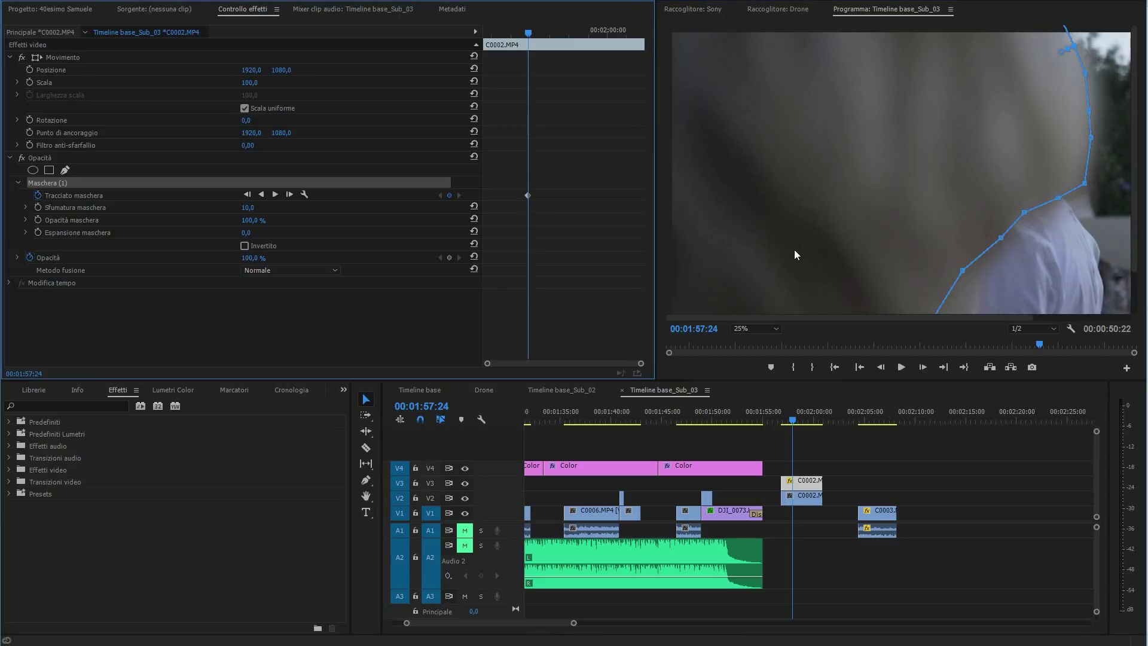
# At 00:01:58:00, shift the mask left and adjust its vertices to follow the man
pyautogui.press('`')
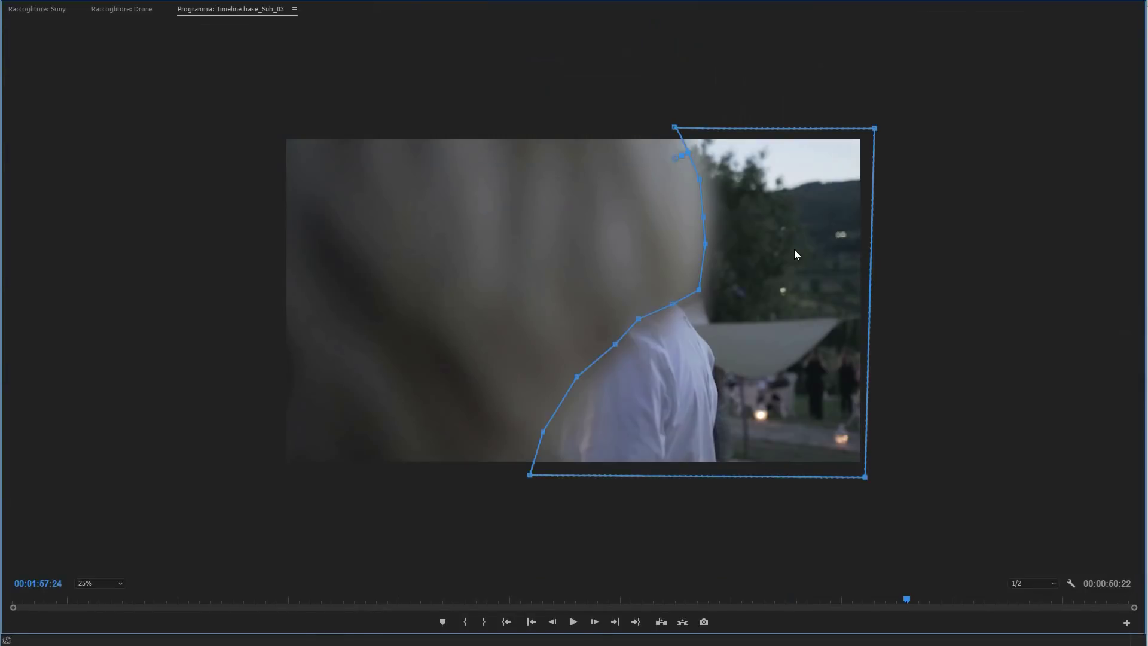
pyautogui.press('Right')
pyautogui.moveTo(813, 302); pyautogui.dragTo(789, 303)
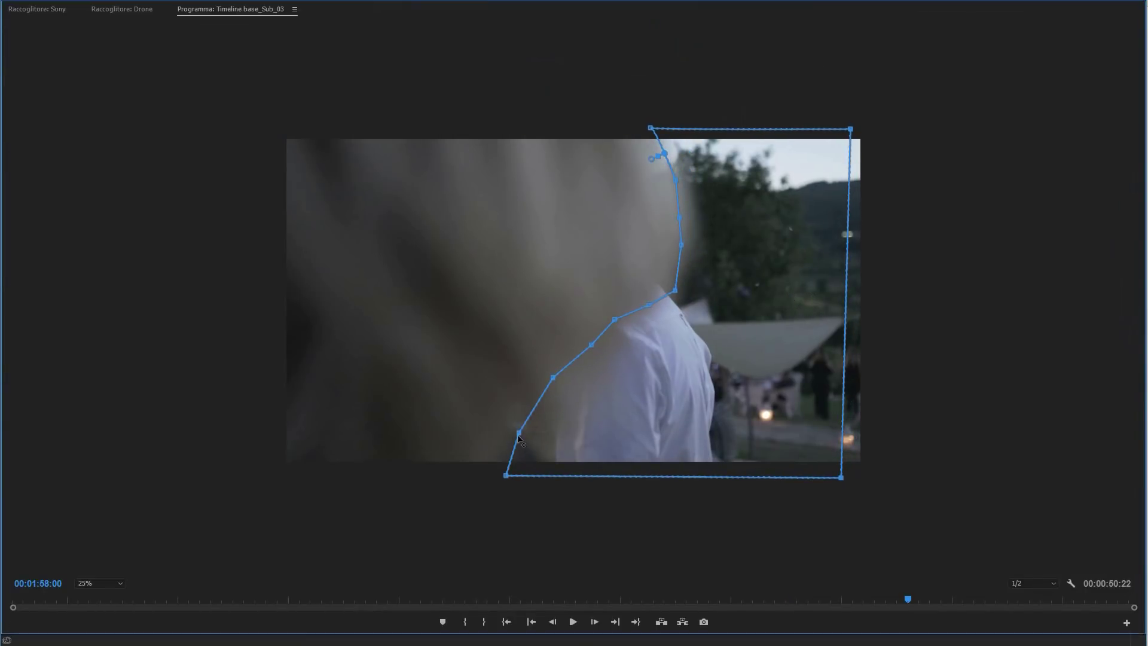
pyautogui.moveTo(520, 440); pyautogui.dragTo(489, 482)
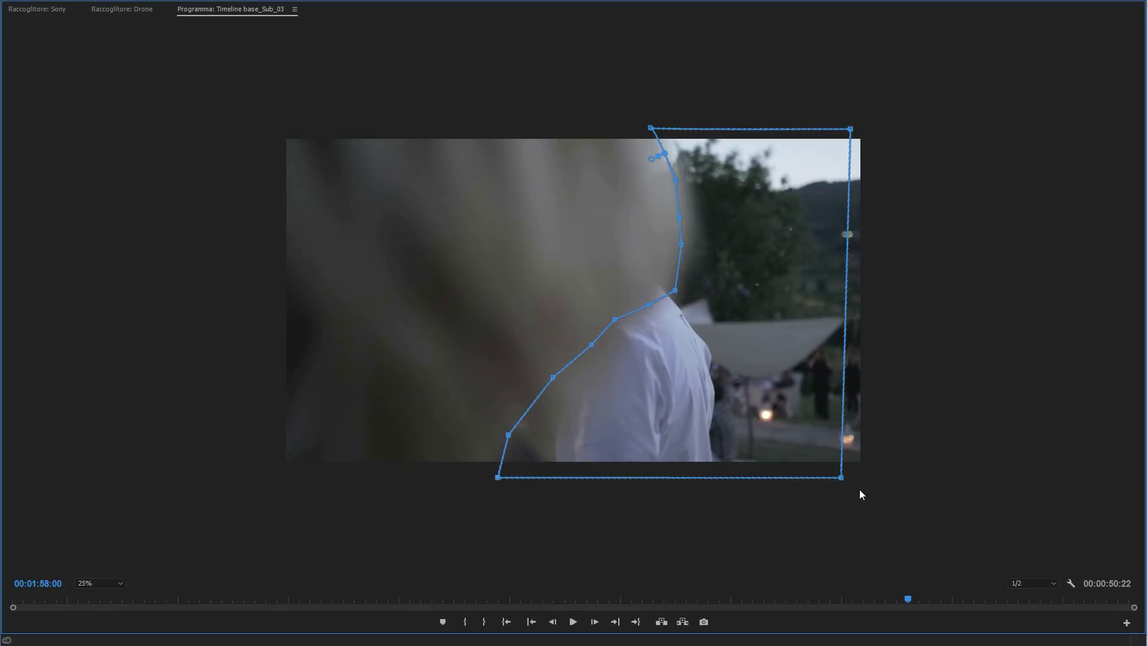
pyautogui.moveTo(861, 493); pyautogui.dragTo(900, 490)
pyautogui.moveTo(675, 291); pyautogui.dragTo(664, 286)
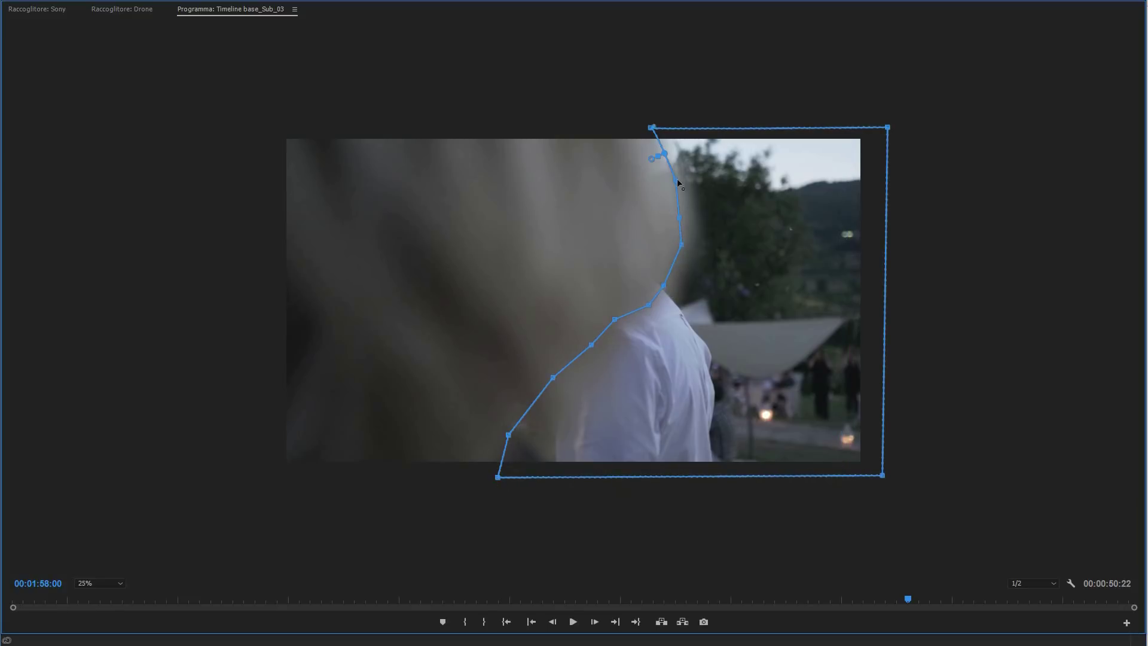
pyautogui.moveTo(677, 180); pyautogui.dragTo(668, 178)
# At 00:01:58:01, shift the mask left again and pull its right-hand corners outward
pyautogui.press('Right')
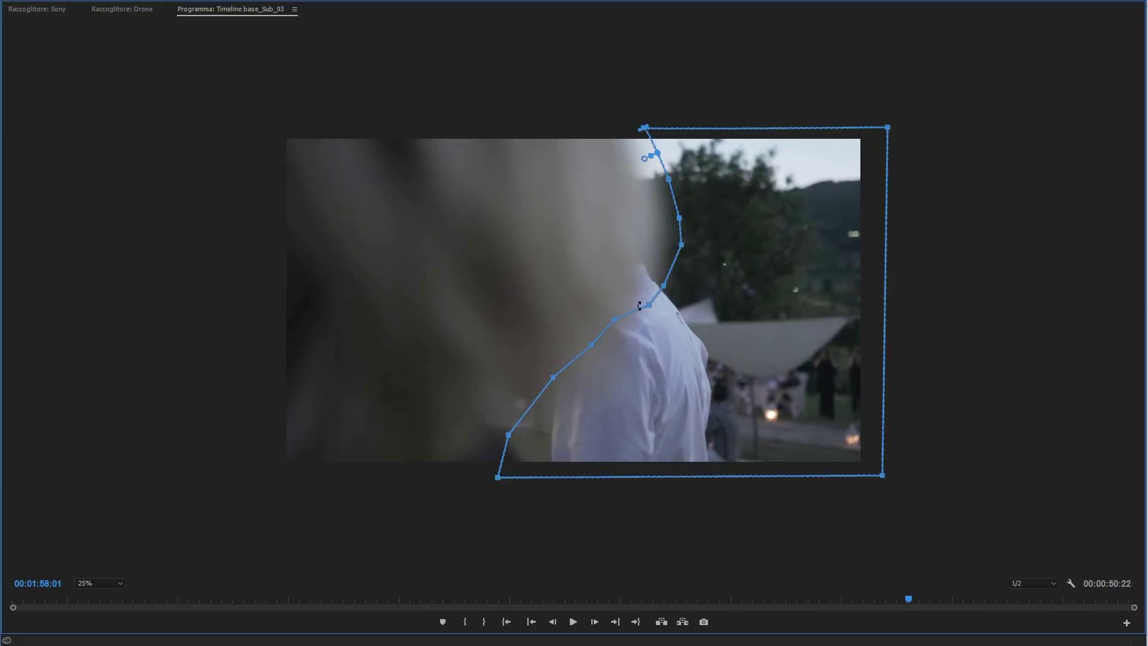
pyautogui.moveTo(703, 364); pyautogui.dragTo(666, 363)
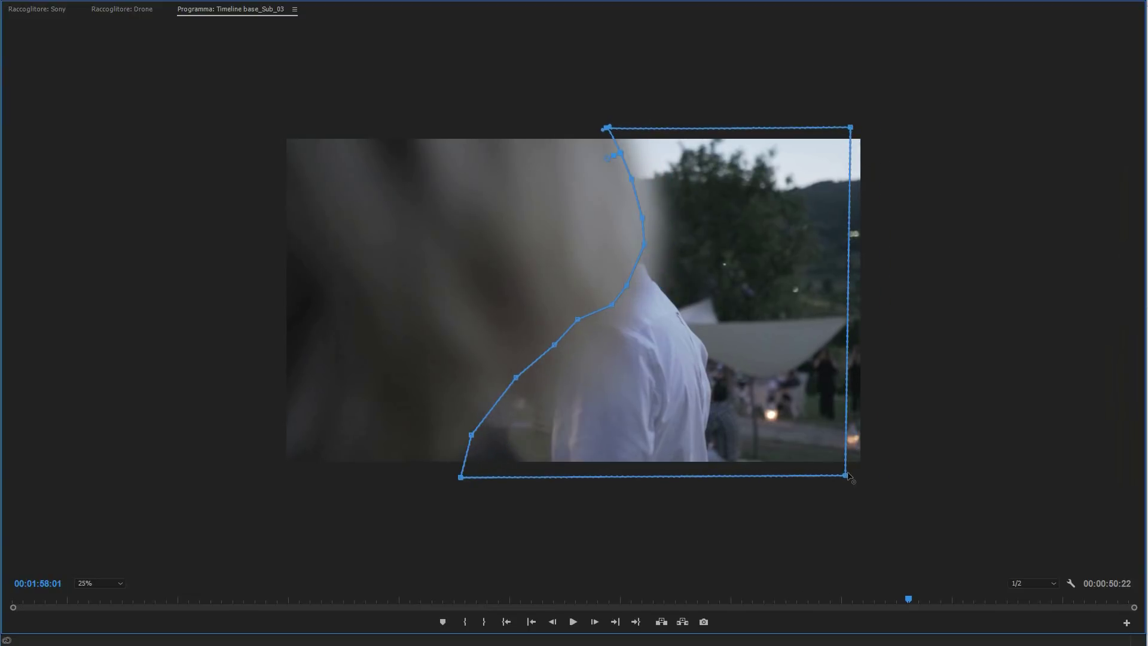
pyautogui.moveTo(846, 476); pyautogui.dragTo(895, 477)
pyautogui.moveTo(850, 127); pyautogui.dragTo(881, 124)
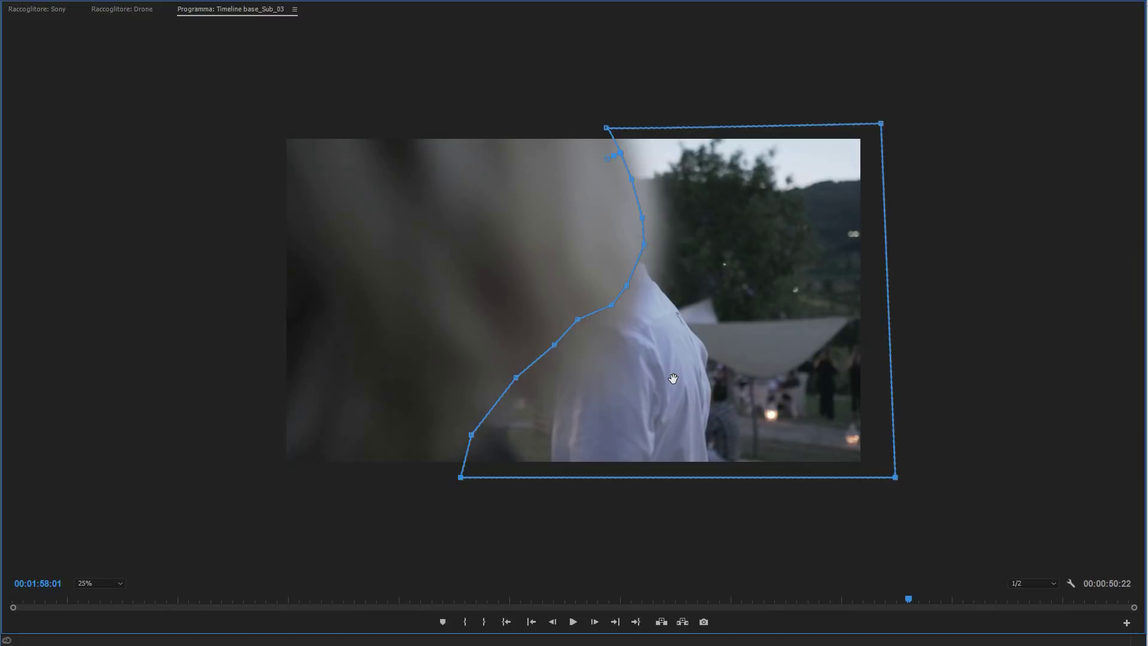
# Check the mask between 00:01:58:00 and 00:01:58:04, undoing the last change
pyautogui.press('Right')
pyautogui.press('Right')
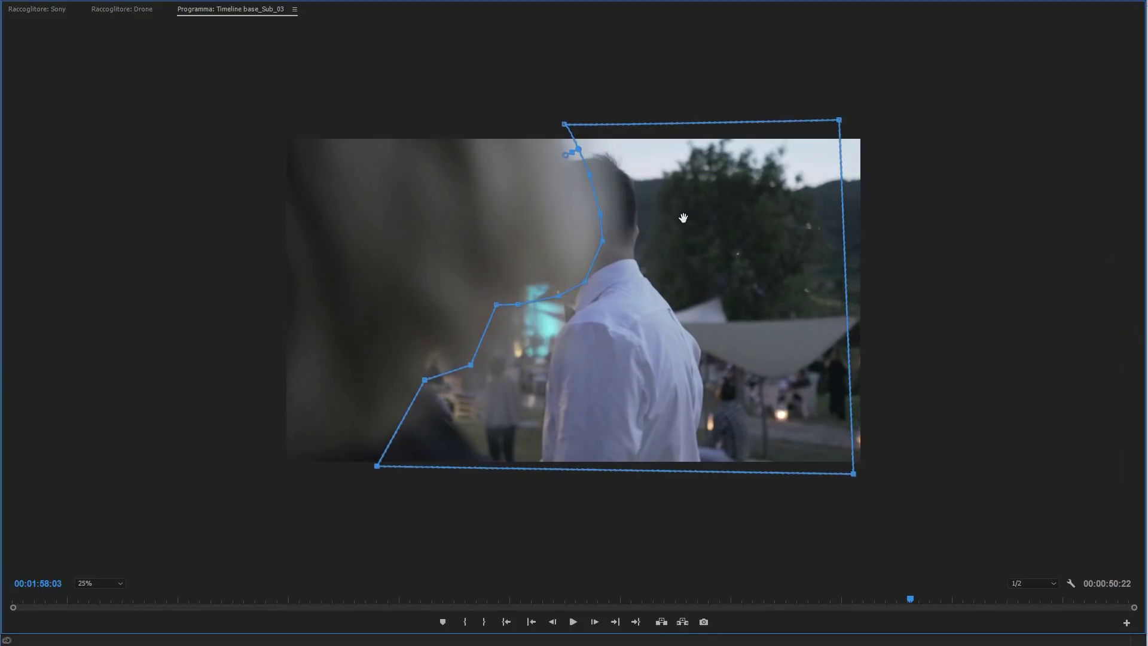
pyautogui.press('Left')
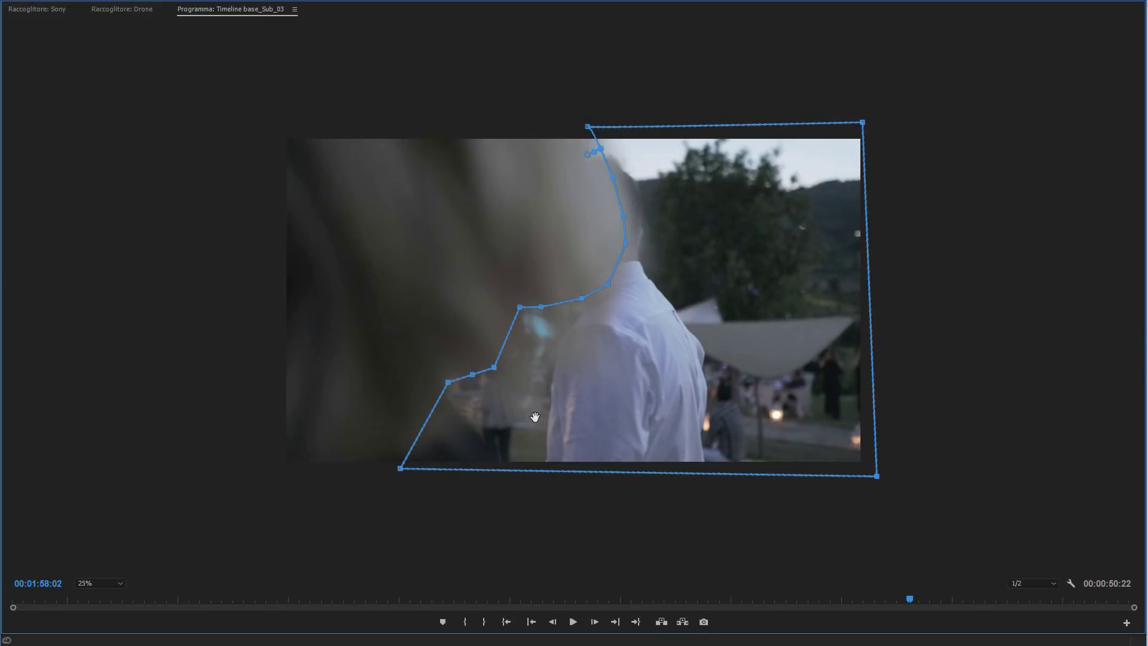
pyautogui.press('Left')
pyautogui.press('Left')
pyautogui.press('Right')
pyautogui.press('Right')
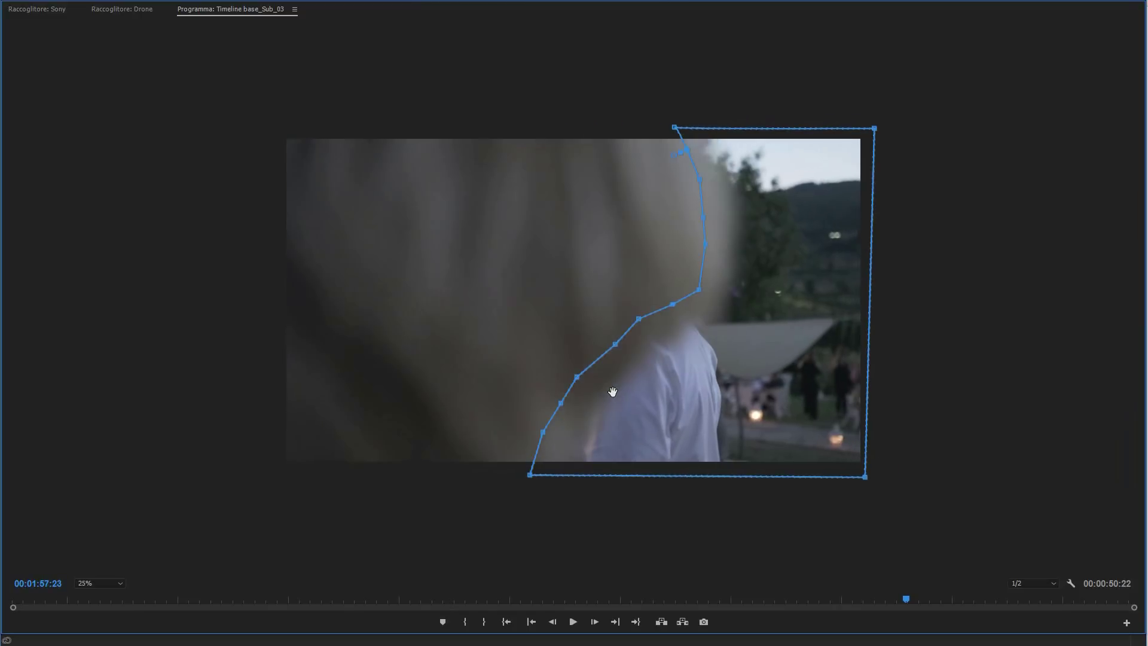
pyautogui.press('Left')
pyautogui.press('Right')
pyautogui.press('Right')
pyautogui.press('Right')
pyautogui.hotkey('ctrl', 'z')
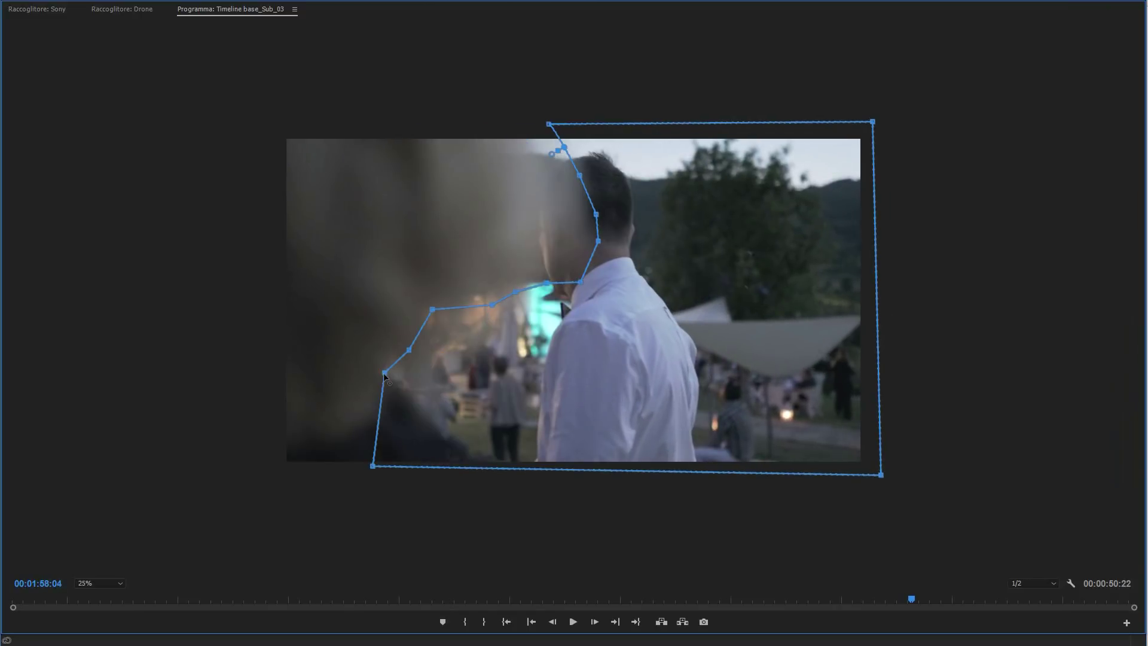
# Add a lower-left mask point past the frame and reshape the edge along the man's chin and face
pyautogui.click(374, 448)
pyautogui.moveTo(374, 448)
pyautogui.mouseDown()
pyautogui.moveTo(351, 442)
pyautogui.moveTo(344, 474)
pyautogui.moveTo(276, 479)
pyautogui.mouseUp()
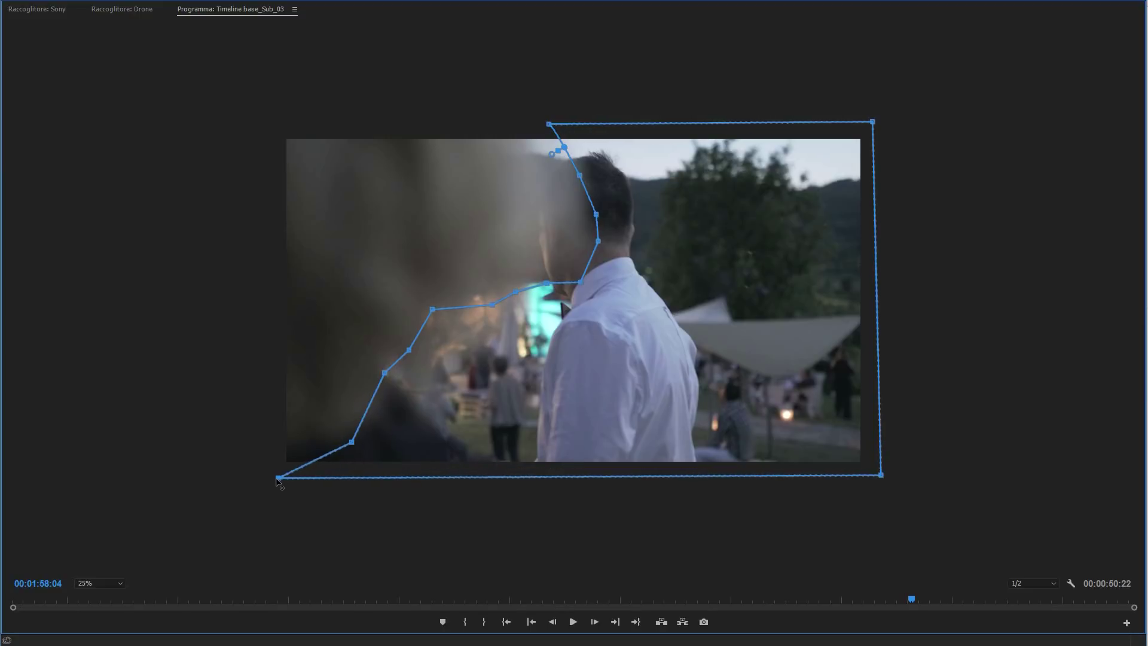
pyautogui.click(278, 448)
pyautogui.moveTo(546, 282)
pyautogui.mouseDown()
pyautogui.moveTo(519, 271)
pyautogui.moveTo(524, 252)
pyautogui.mouseUp()
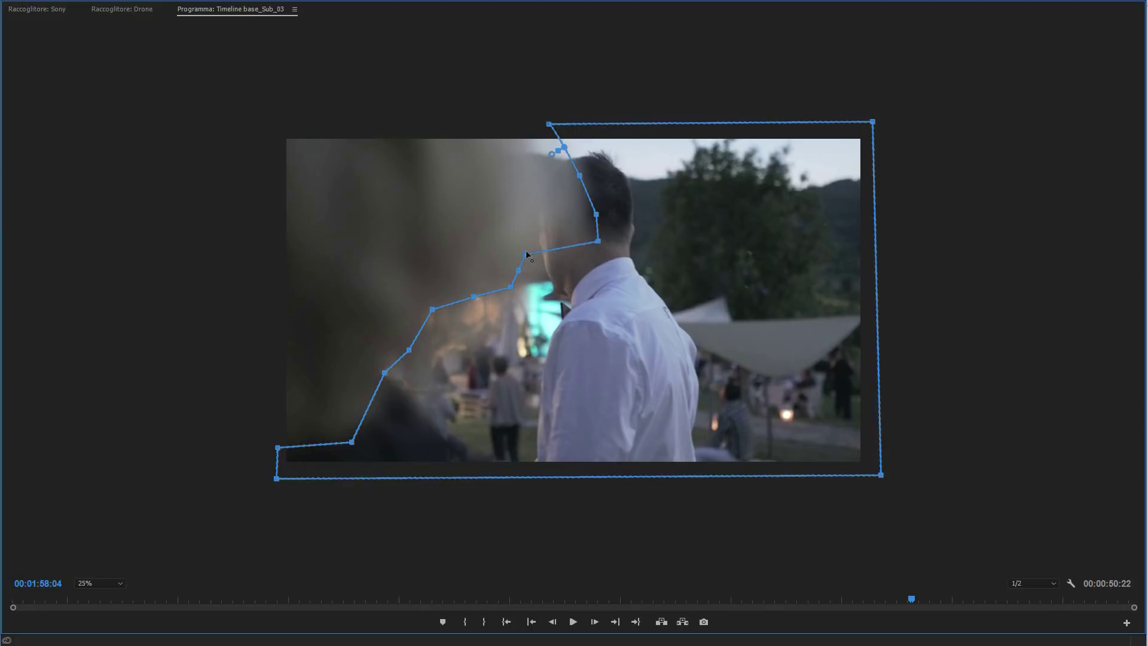
pyautogui.moveTo(599, 240); pyautogui.dragTo(531, 229)
pyautogui.moveTo(596, 214)
pyautogui.mouseDown()
pyautogui.moveTo(535, 203)
pyautogui.moveTo(528, 175)
pyautogui.moveTo(542, 146)
pyautogui.moveTo(522, 121)
pyautogui.mouseUp()
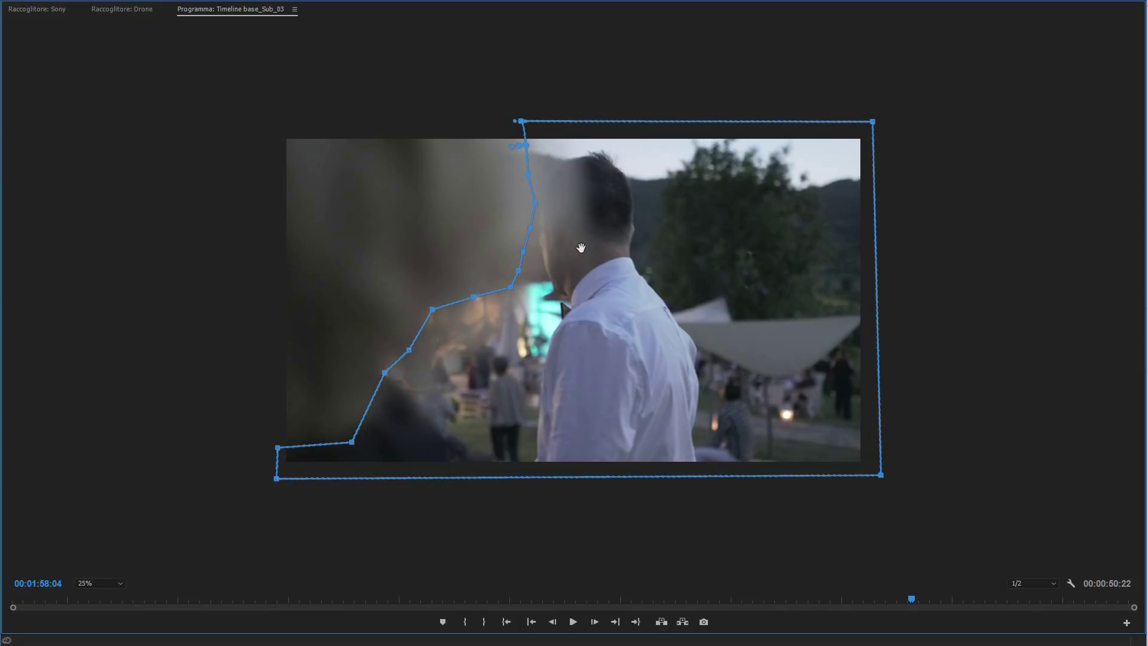
# Reshape the mask's left edge at 00:01:58:05 and 00:01:58:11 to fit the foreground figure
pyautogui.press('Right')
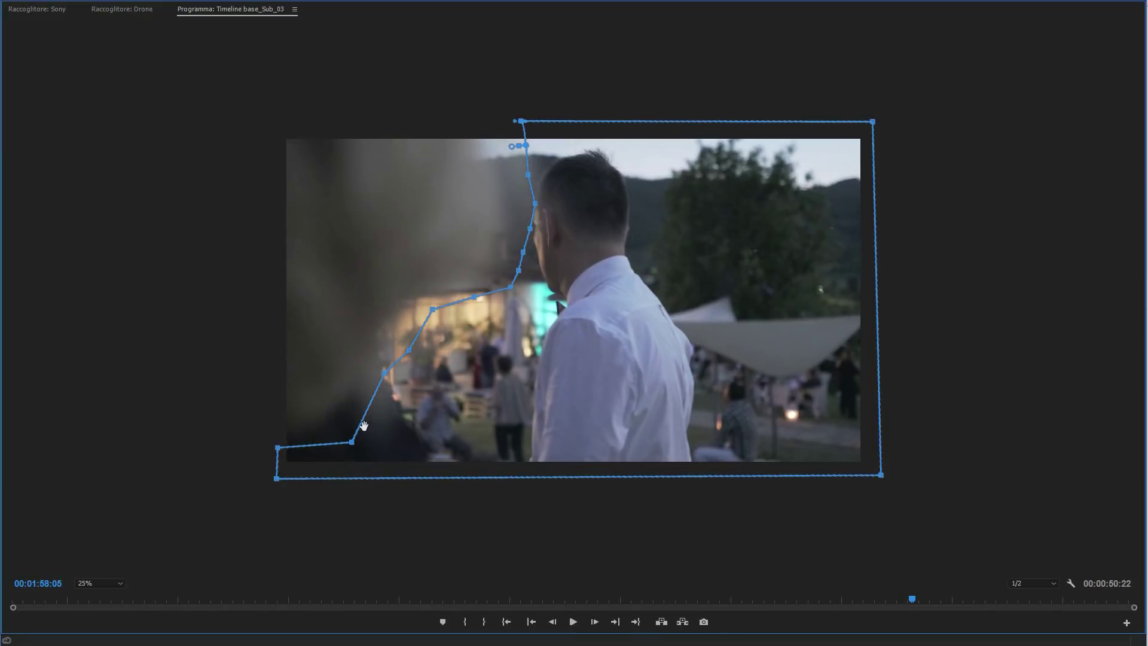
pyautogui.moveTo(351, 442)
pyautogui.mouseDown()
pyautogui.moveTo(326, 425)
pyautogui.moveTo(268, 428)
pyautogui.mouseUp()
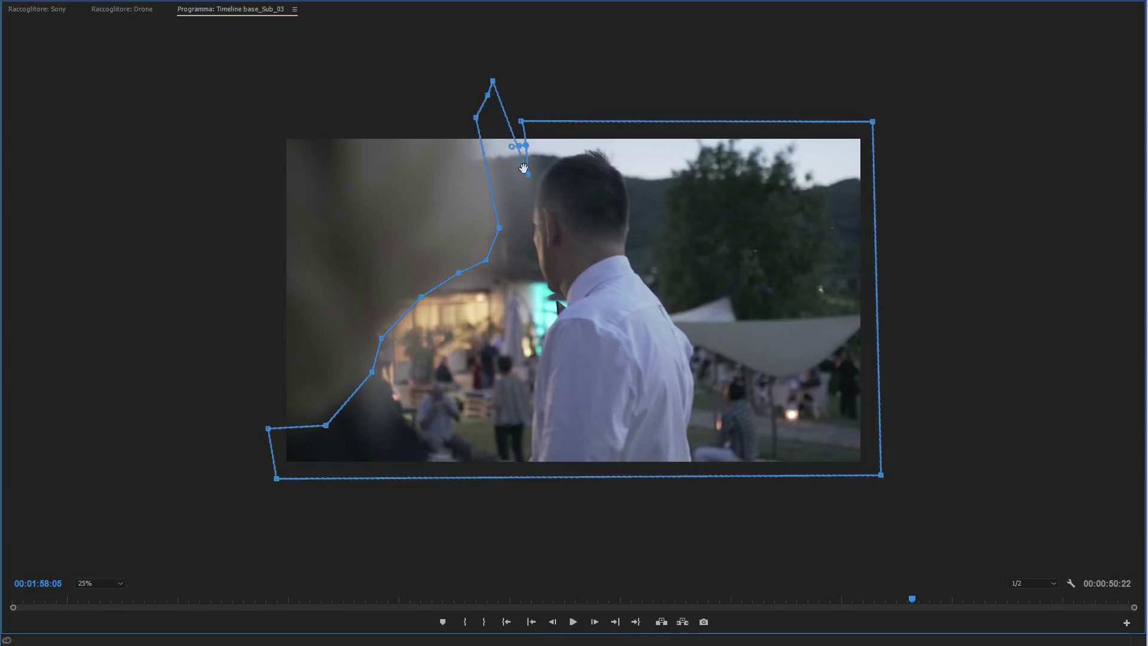
pyautogui.press('Right')
pyautogui.press('Right')
pyautogui.press('Right')
pyautogui.press('Right')
pyautogui.press('Right')
pyautogui.press('Right')
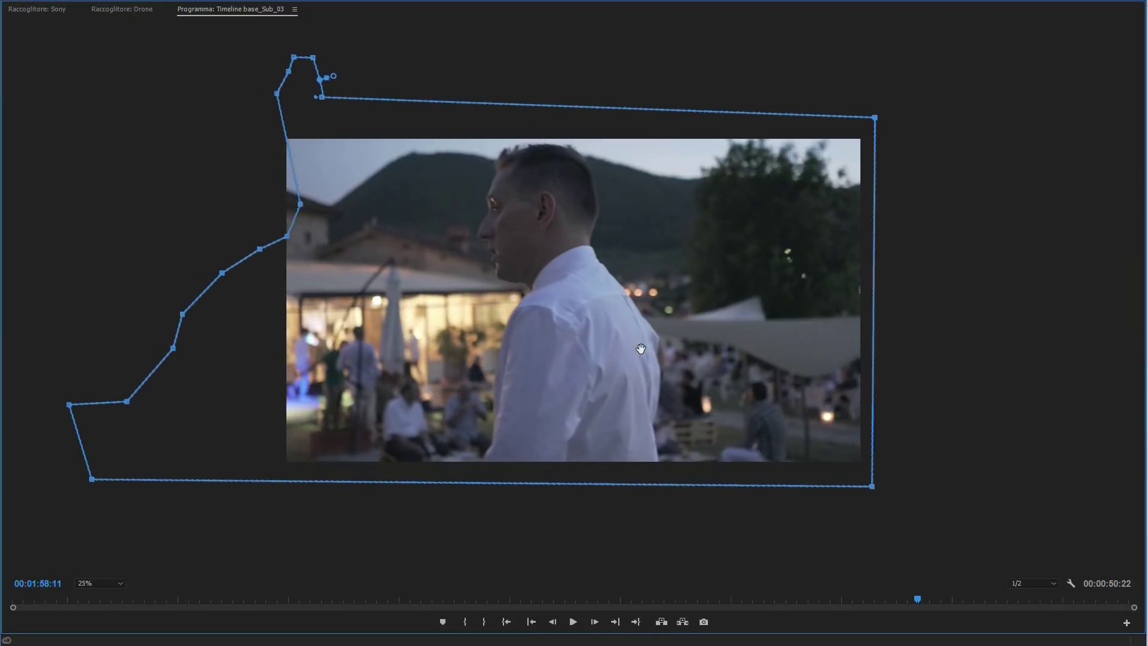
pyautogui.moveTo(305, 238); pyautogui.dragTo(219, 208)
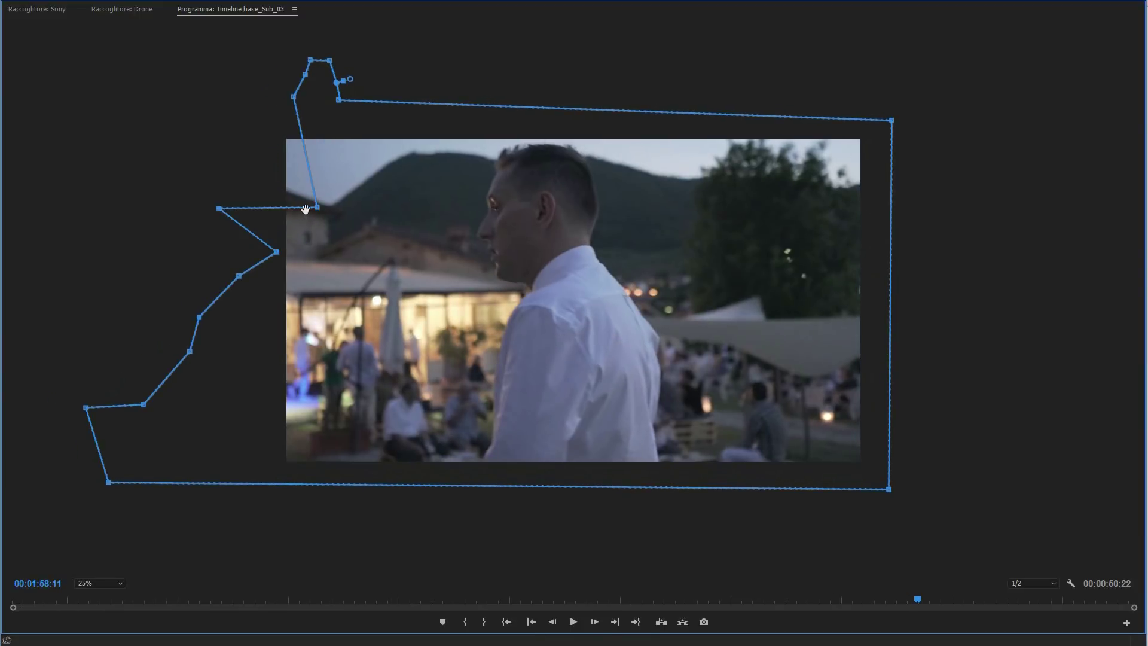
pyautogui.moveTo(317, 208); pyautogui.dragTo(262, 146)
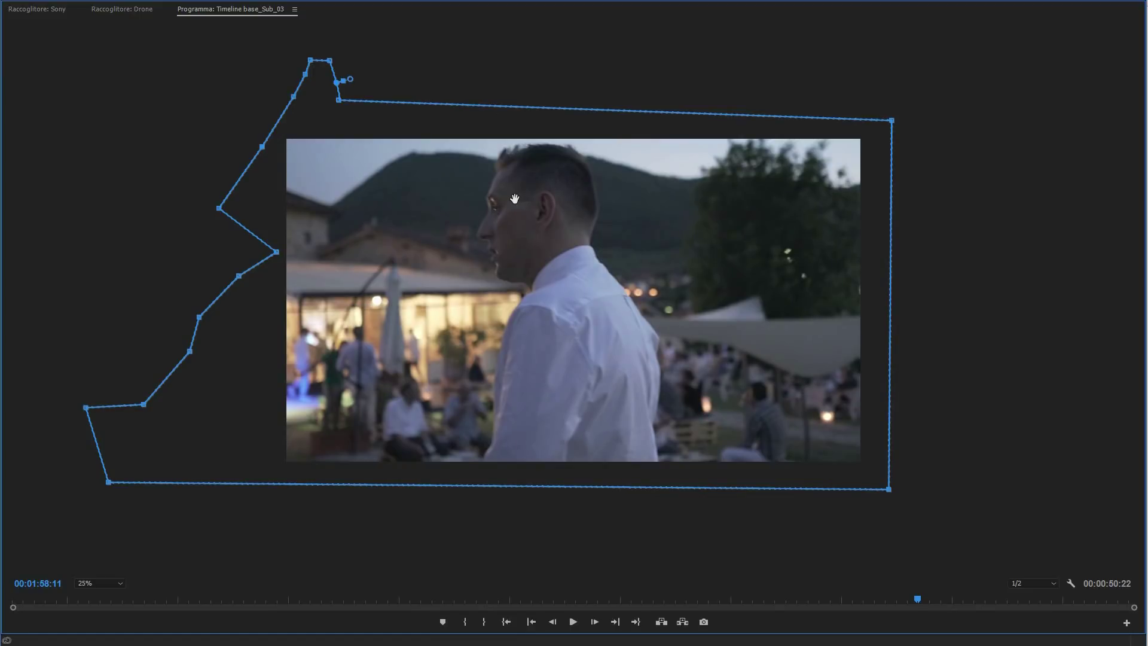
# On earlier frames back toward 00:01:57:14, shift and reshape the mask rightward to track the figure
pyautogui.press('Left')
pyautogui.press('Left')
pyautogui.press('Left')
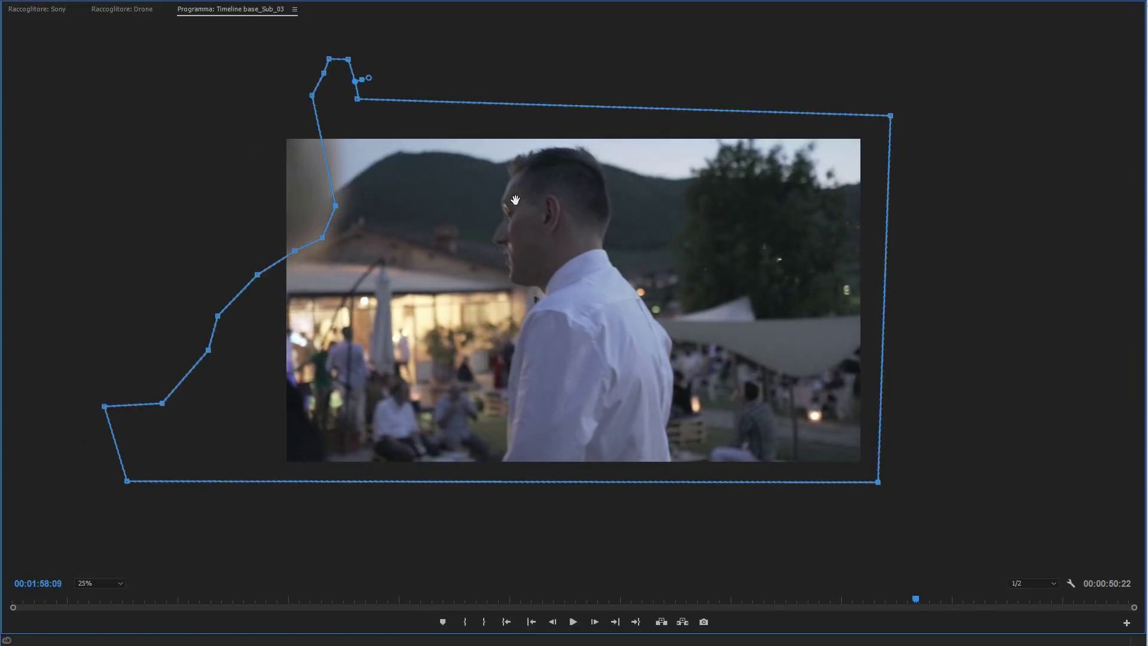
pyautogui.press('Left')
pyautogui.press('Left')
pyautogui.press('Left')
pyautogui.press('Left')
pyautogui.press('Left')
pyautogui.press('Left')
pyautogui.press('Left')
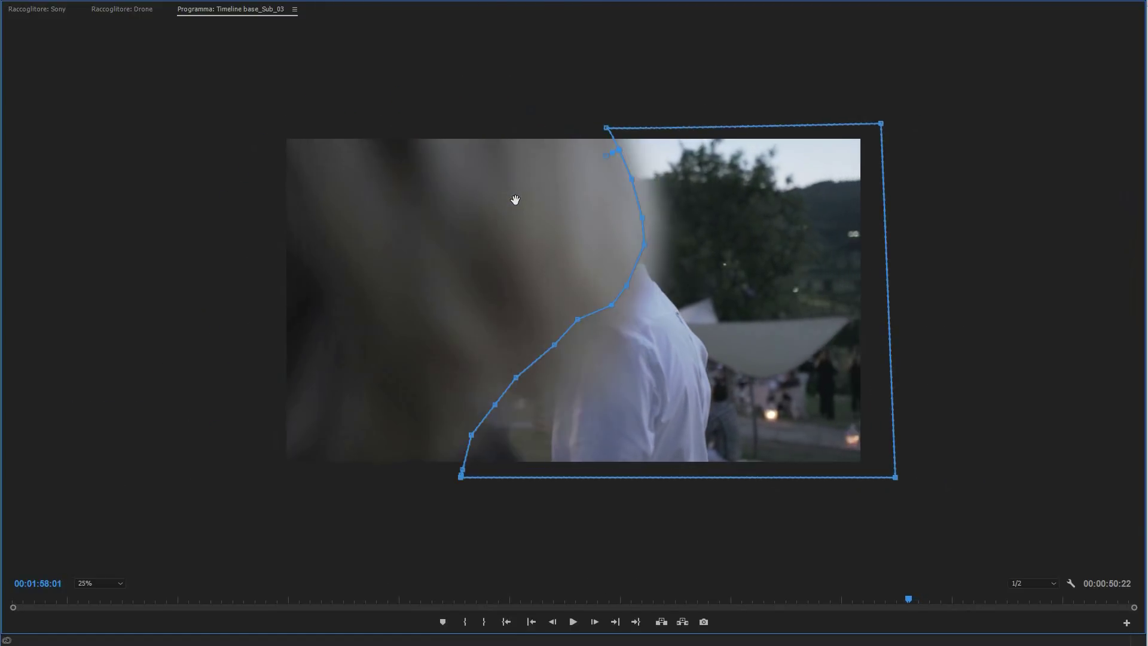
pyautogui.press('Left')
pyautogui.press('Left')
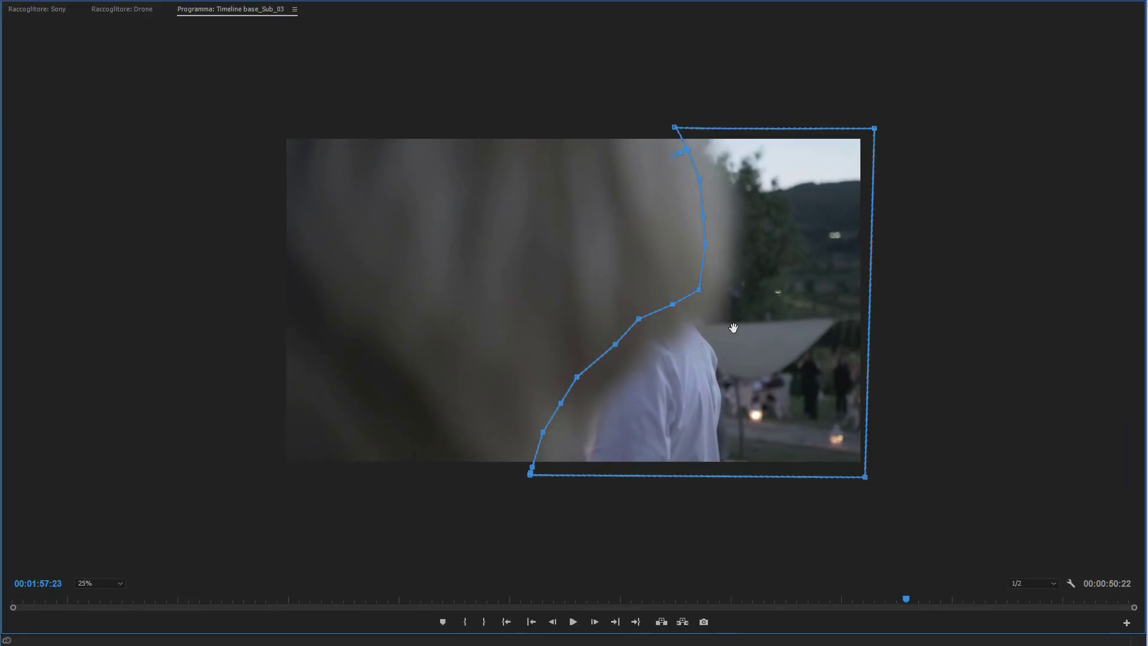
pyautogui.moveTo(736, 329); pyautogui.dragTo(758, 335)
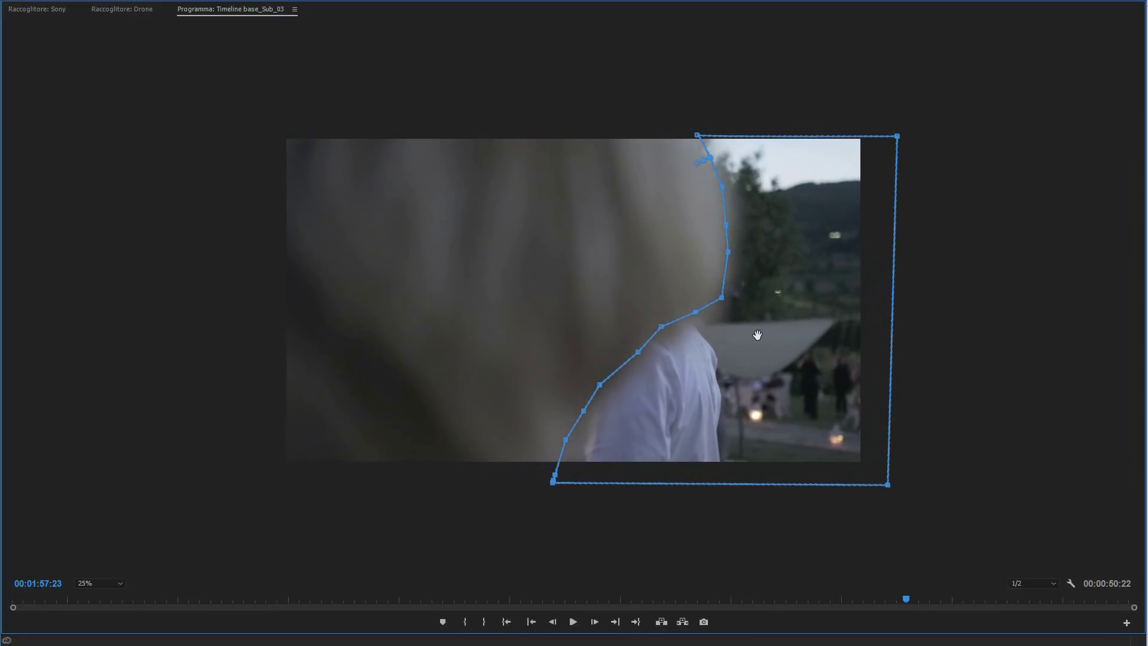
pyautogui.press('Left')
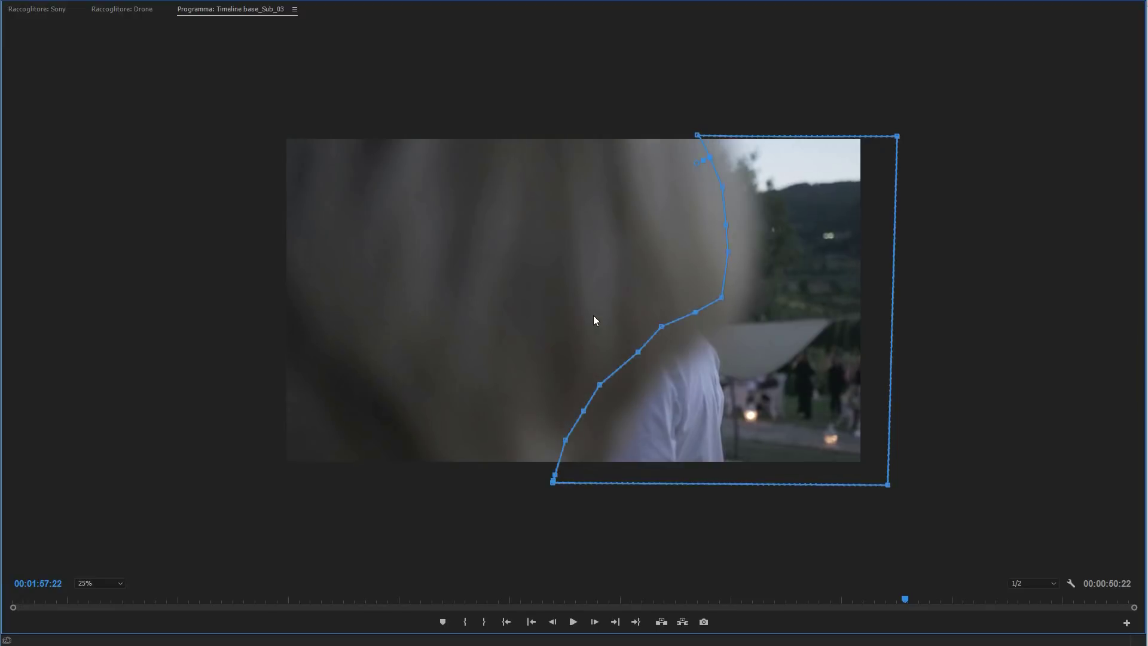
pyautogui.moveTo(793, 340); pyautogui.dragTo(811, 339)
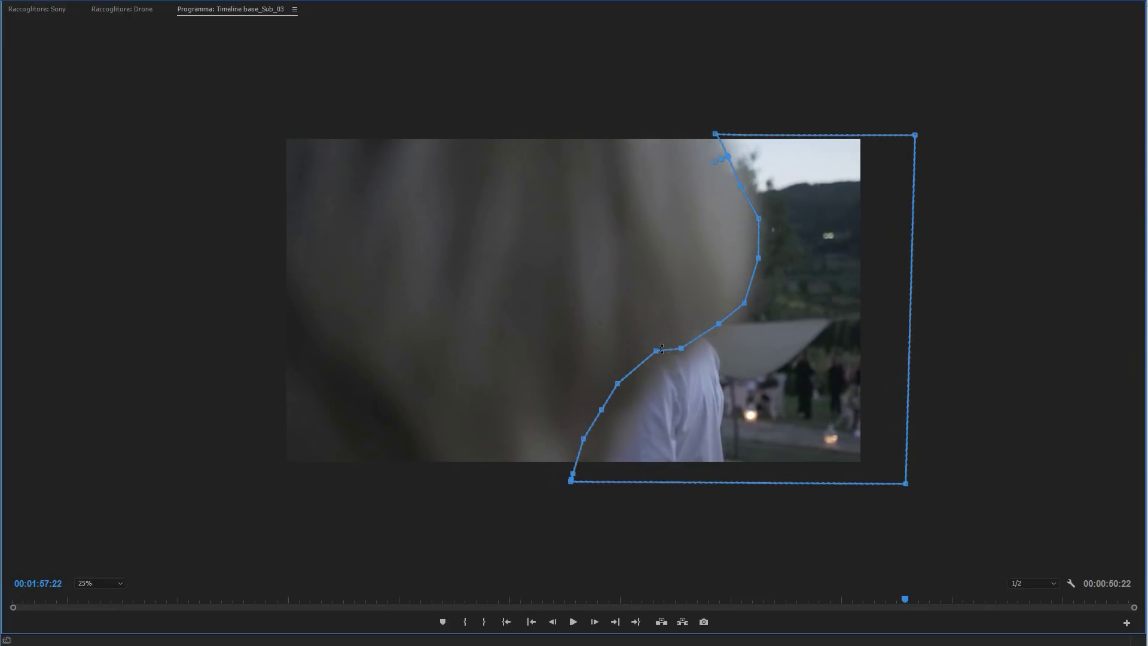
pyautogui.press('Left')
pyautogui.press('Left')
pyautogui.press('Left')
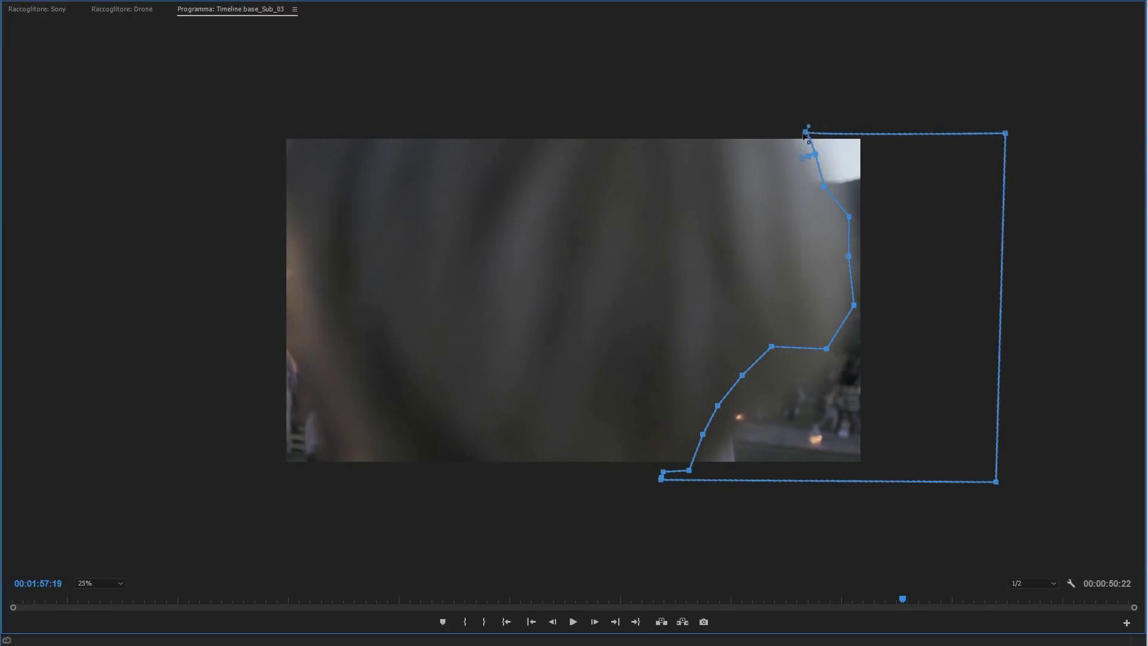
pyautogui.moveTo(836, 305); pyautogui.dragTo(874, 376)
pyautogui.press('Left')
pyautogui.press('Left')
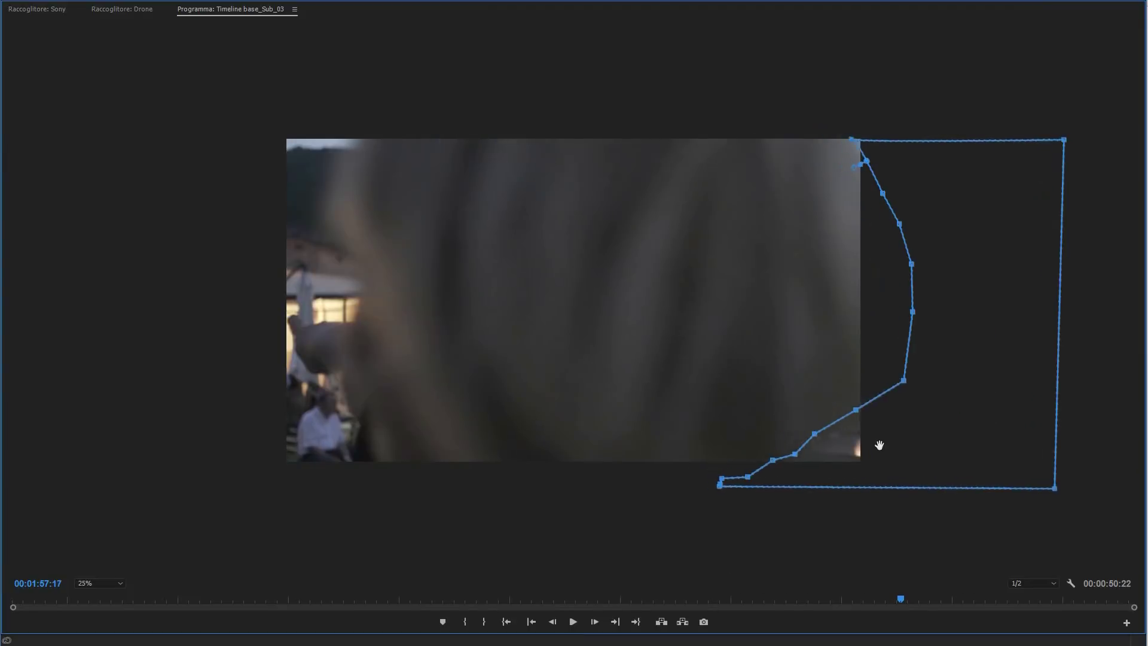
pyautogui.press('Left')
pyautogui.press('Left')
pyautogui.press('Left')
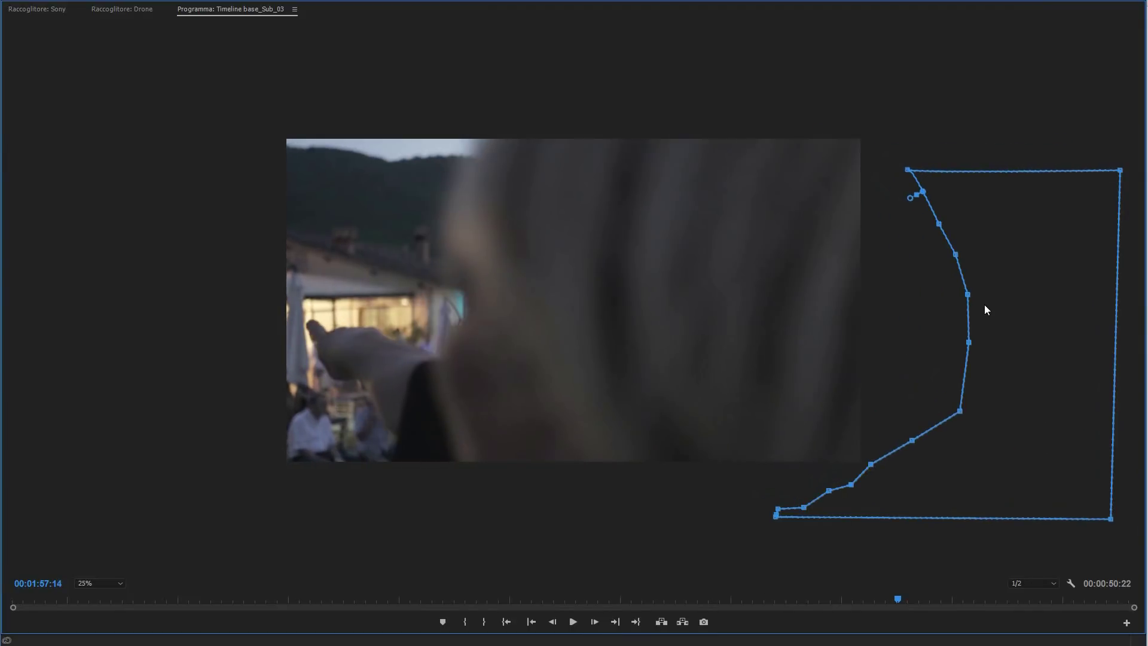
# Review the mask animation frame by frame and return to the full workspace
pyautogui.press('Right')
pyautogui.press('Right')
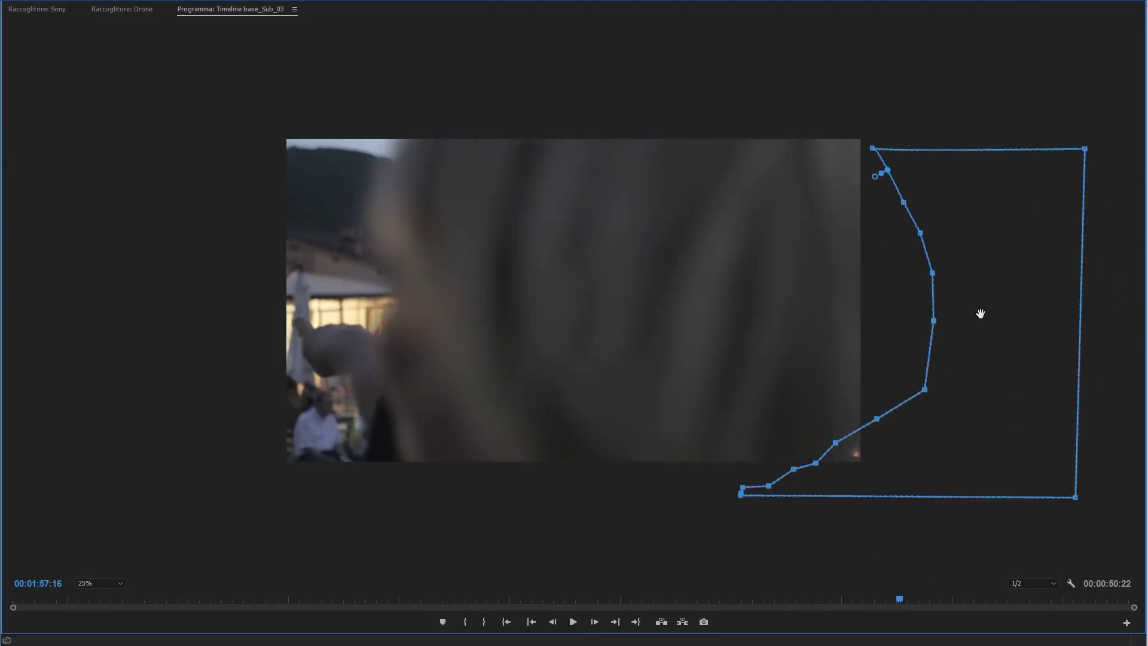
pyautogui.press('Right')
pyautogui.press('Right')
pyautogui.press('Right')
pyautogui.press('Right')
pyautogui.press('Right')
pyautogui.press('Right')
pyautogui.press('Right')
pyautogui.press('Right')
pyautogui.press('Right')
pyautogui.press('Right')
pyautogui.press('Right')
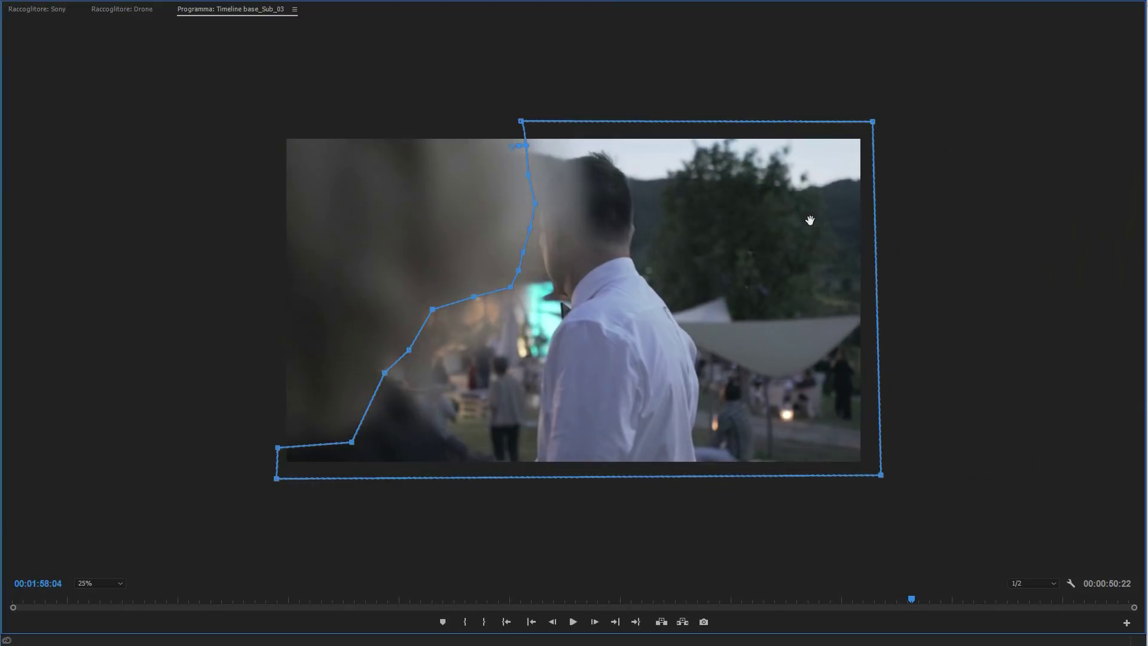
pyautogui.press('Right')
pyautogui.press('Right')
pyautogui.press('Right')
pyautogui.press('Right')
pyautogui.press('Right')
pyautogui.press('Right')
pyautogui.press('Right')
pyautogui.press('Right')
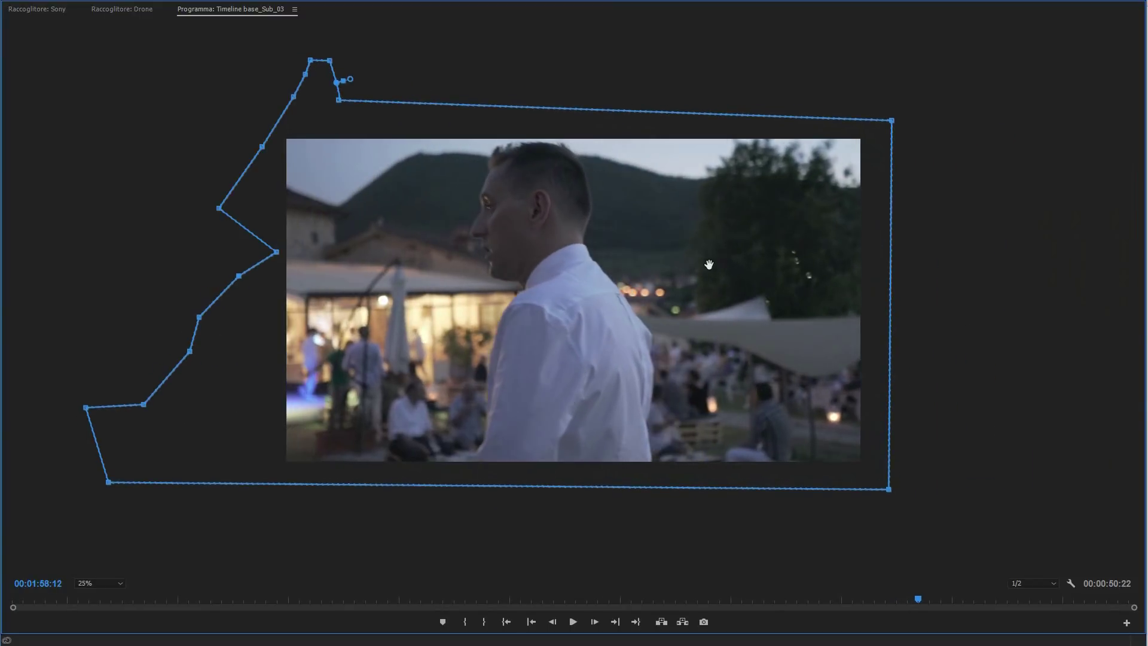
pyautogui.press('Left')
pyautogui.press('Left')
pyautogui.press('Left')
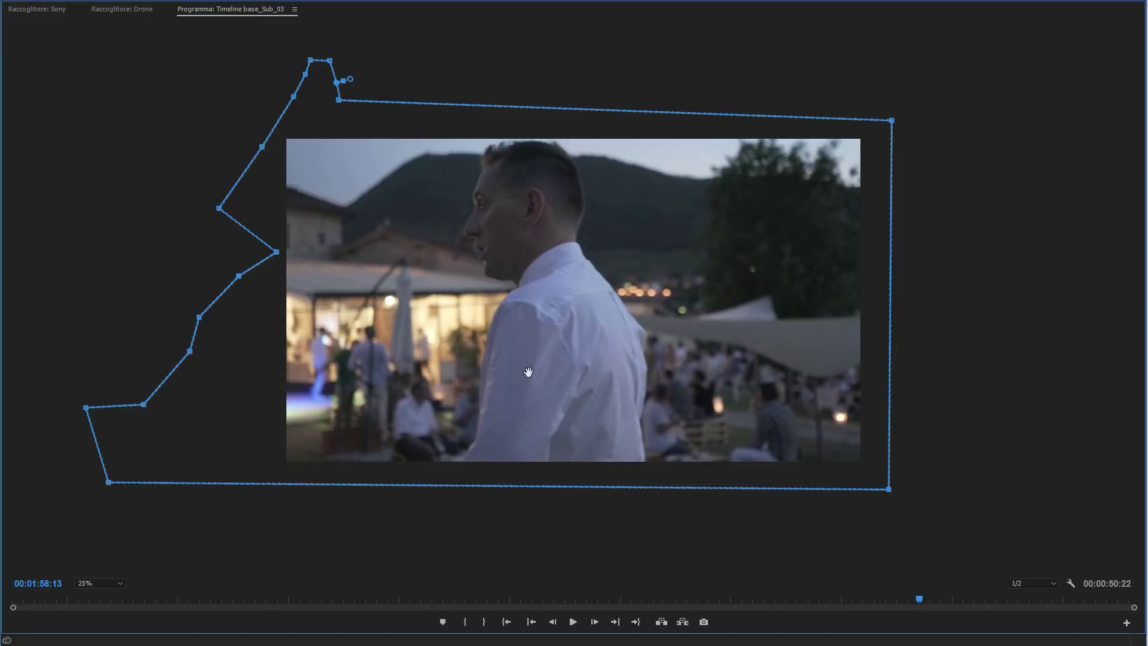
# Delete the duplicate C0002 clip from track V2
pyautogui.press('`')
pyautogui.click(812, 506)
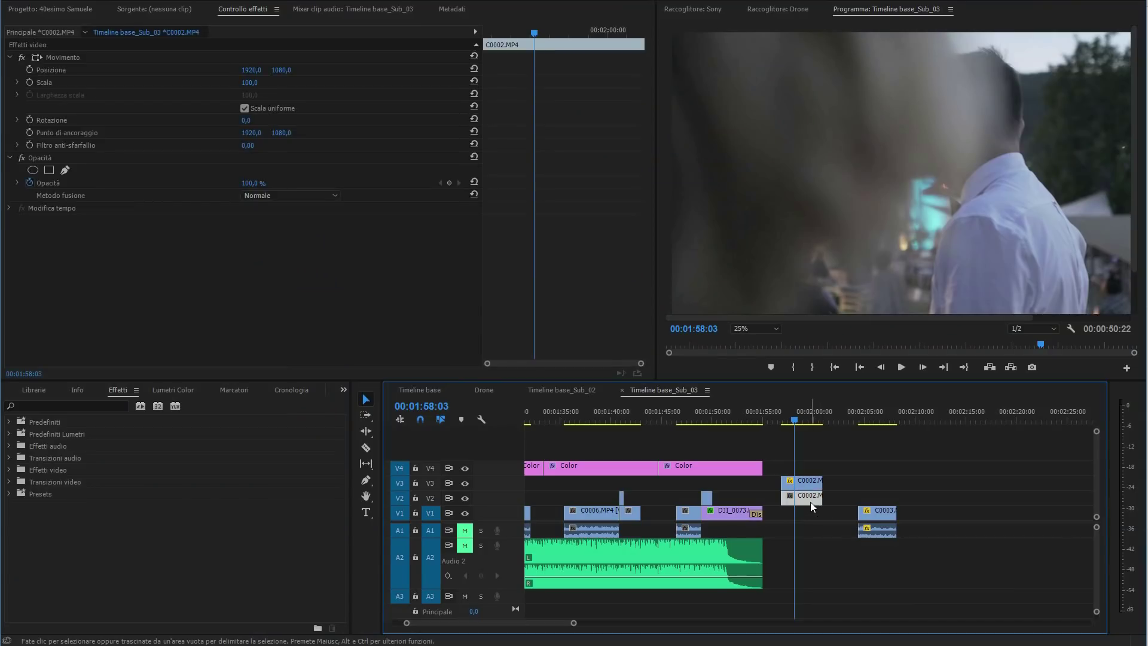
pyautogui.press('Delete')
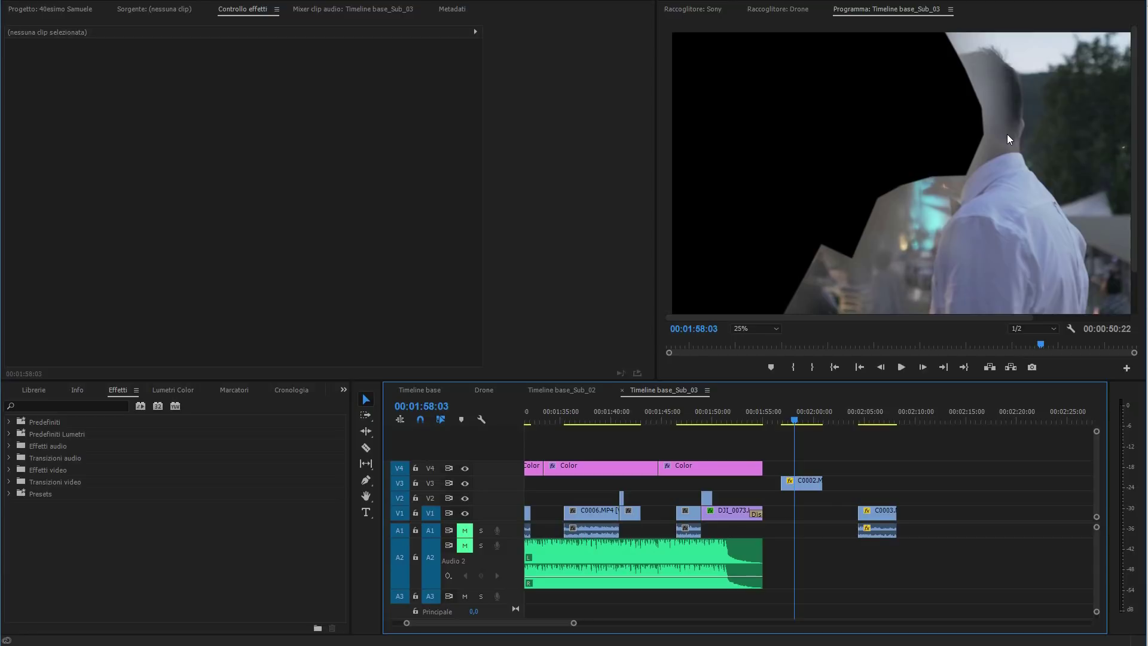
# Invert the mask on C0002 on V3 and raise its feather to 76
pyautogui.click(810, 482)
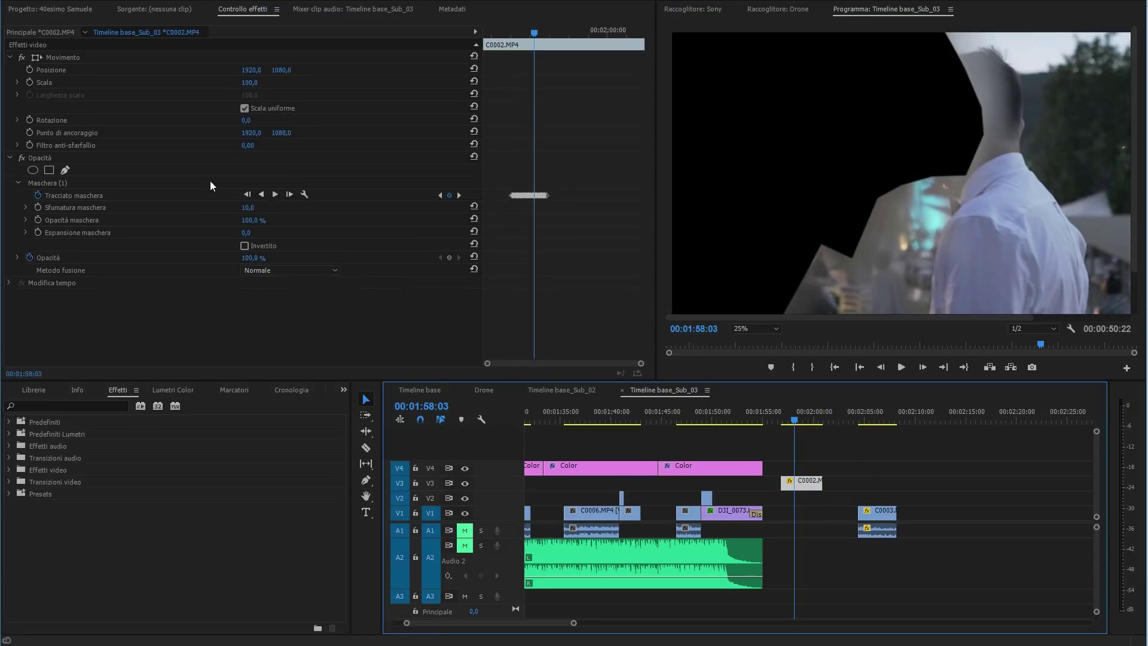
pyautogui.click(245, 249)
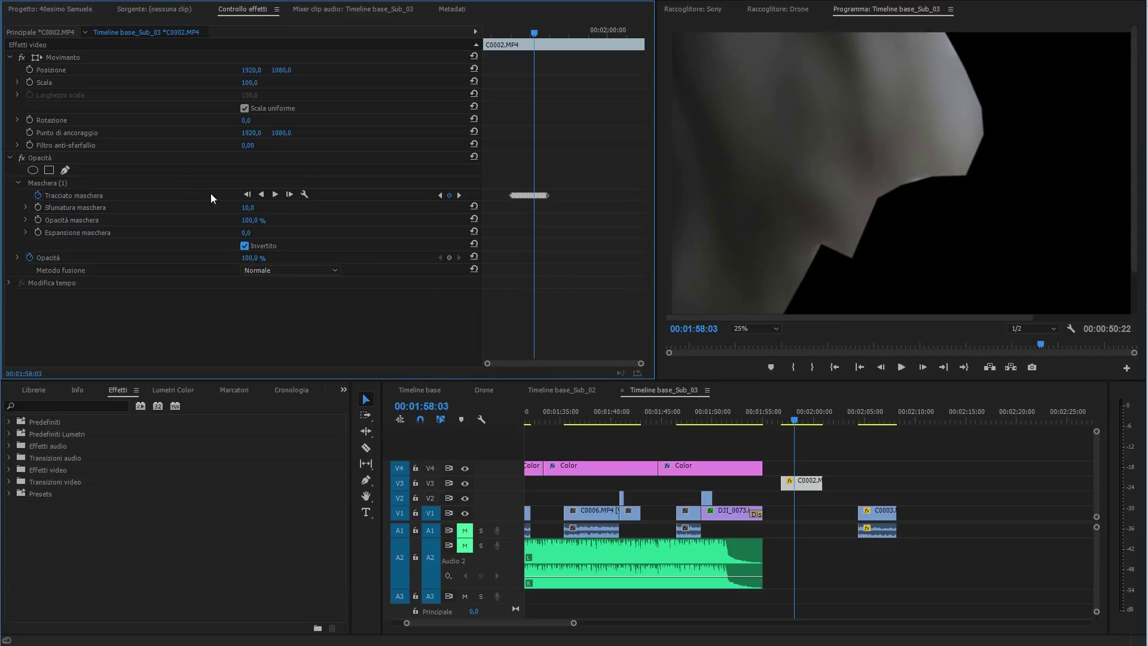
pyautogui.moveTo(245, 207)
pyautogui.mouseDown()
pyautogui.moveTo(299, 207)
pyautogui.moveTo(256, 207)
pyautogui.mouseUp()
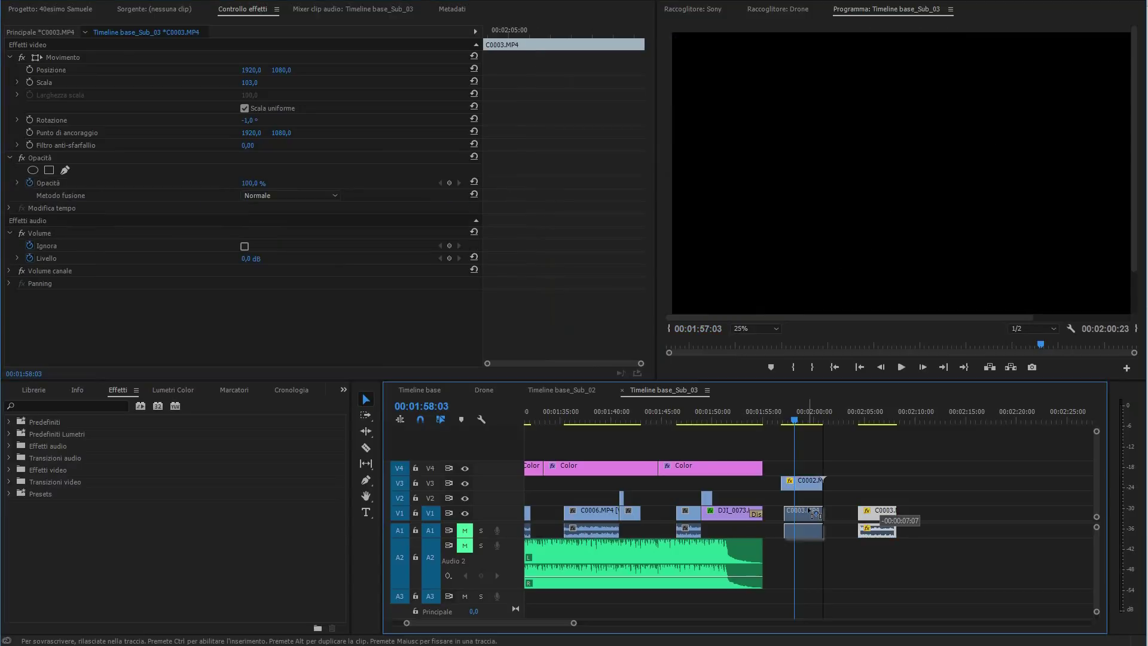
# Place C0003 beneath the masked C0002 on V2 and play back the shot to check the mask
pyautogui.moveTo(878, 510)
pyautogui.mouseDown()
pyautogui.moveTo(803, 511)
pyautogui.moveTo(815, 498)
pyautogui.mouseUp()
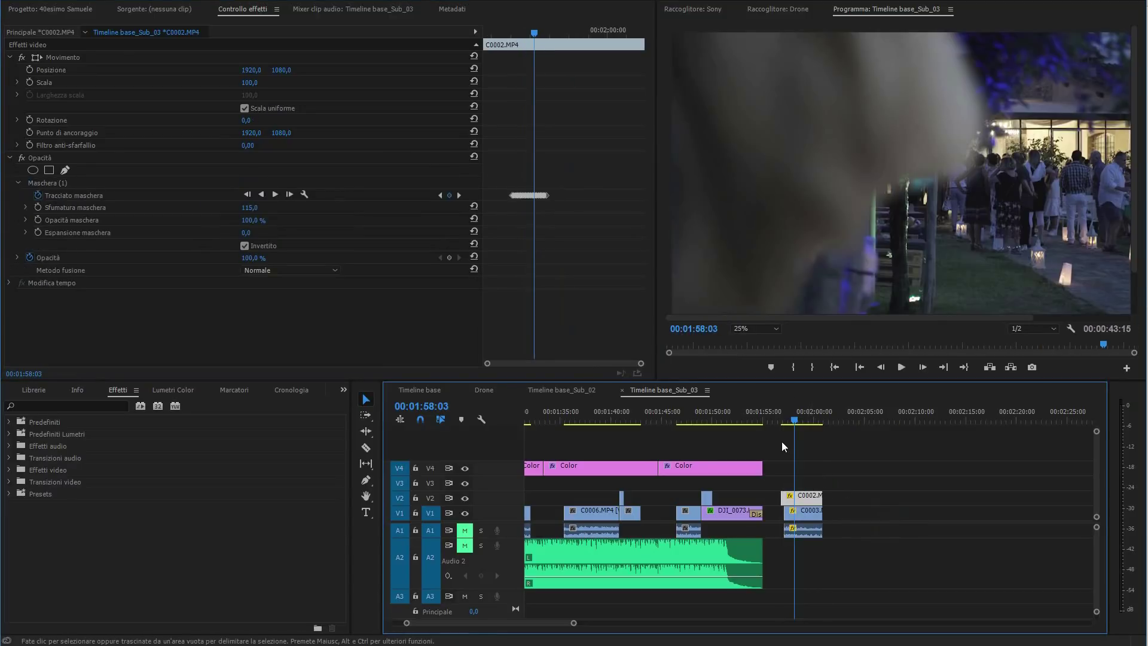
pyautogui.click(780, 421)
pyautogui.press('space')
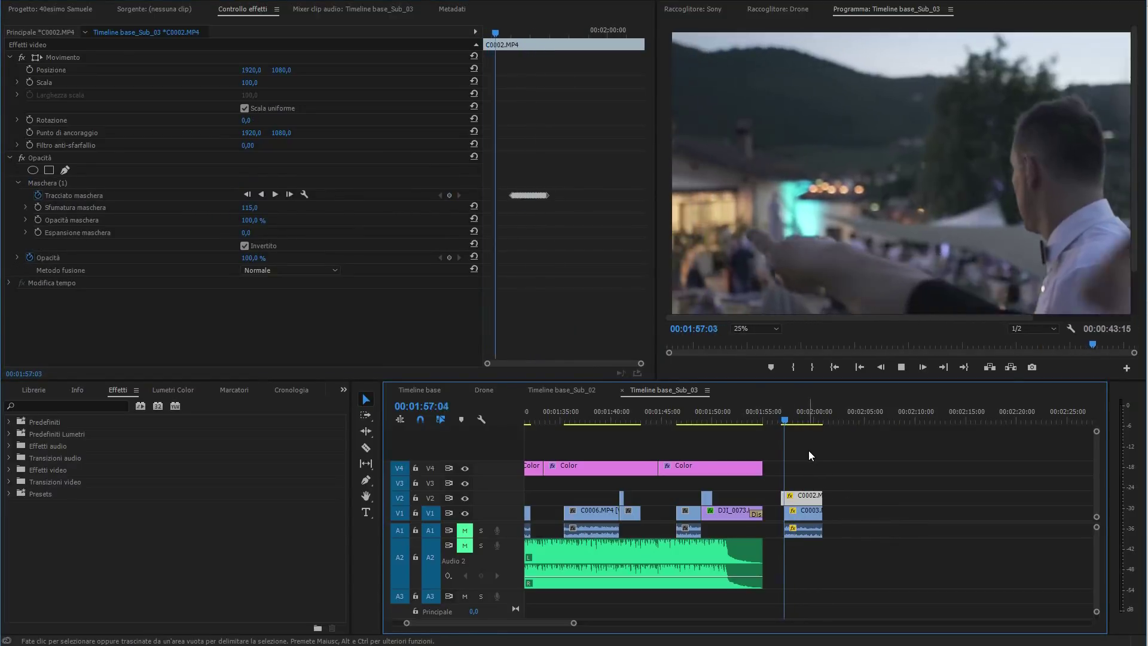
pyautogui.press('space')
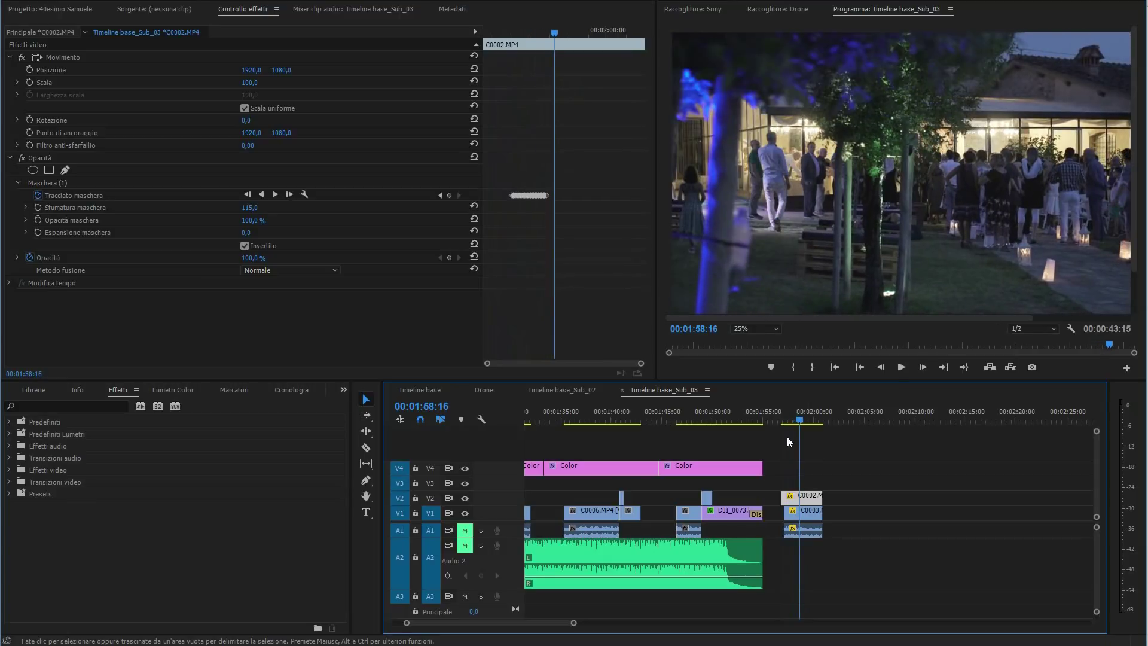
pyautogui.moveTo(784, 422); pyautogui.dragTo(787, 420)
pyautogui.press('space')
pyautogui.press('space')
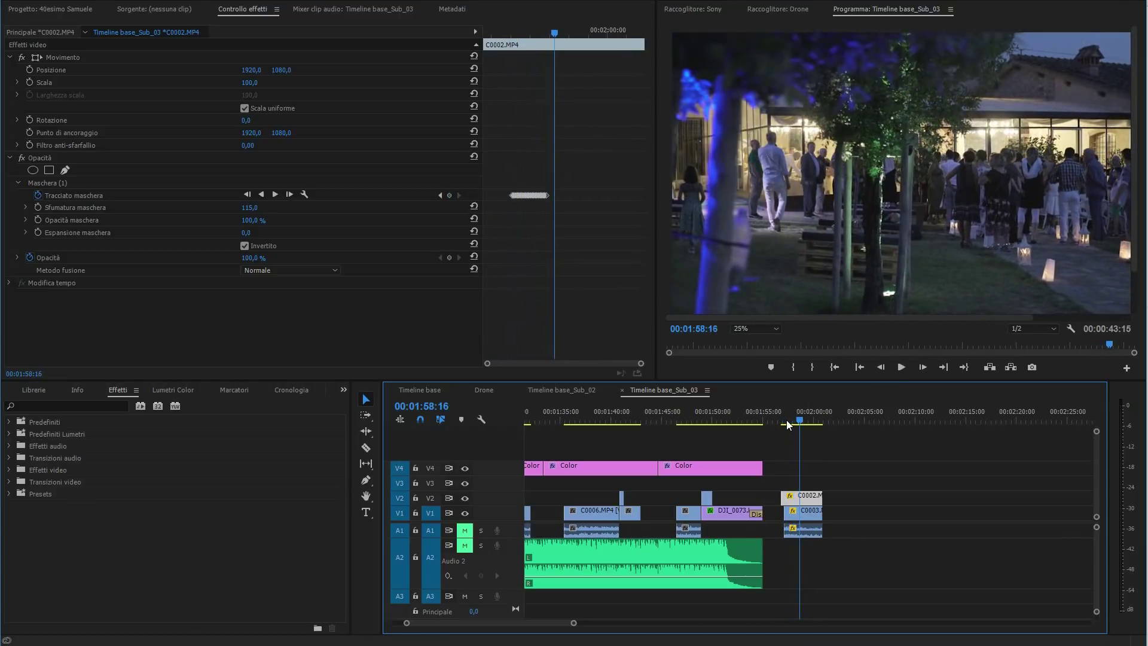
pyautogui.hotkey('shift', 'Left')
pyautogui.hotkey('shift', 'Left')
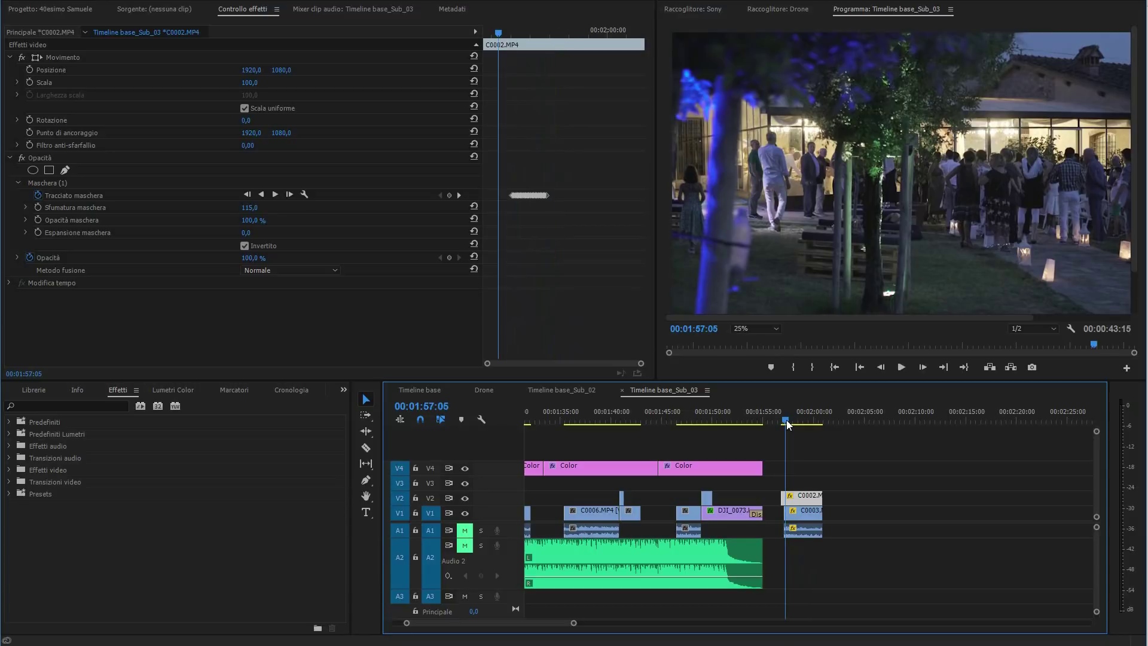
pyautogui.scroll(5, 787, 420)
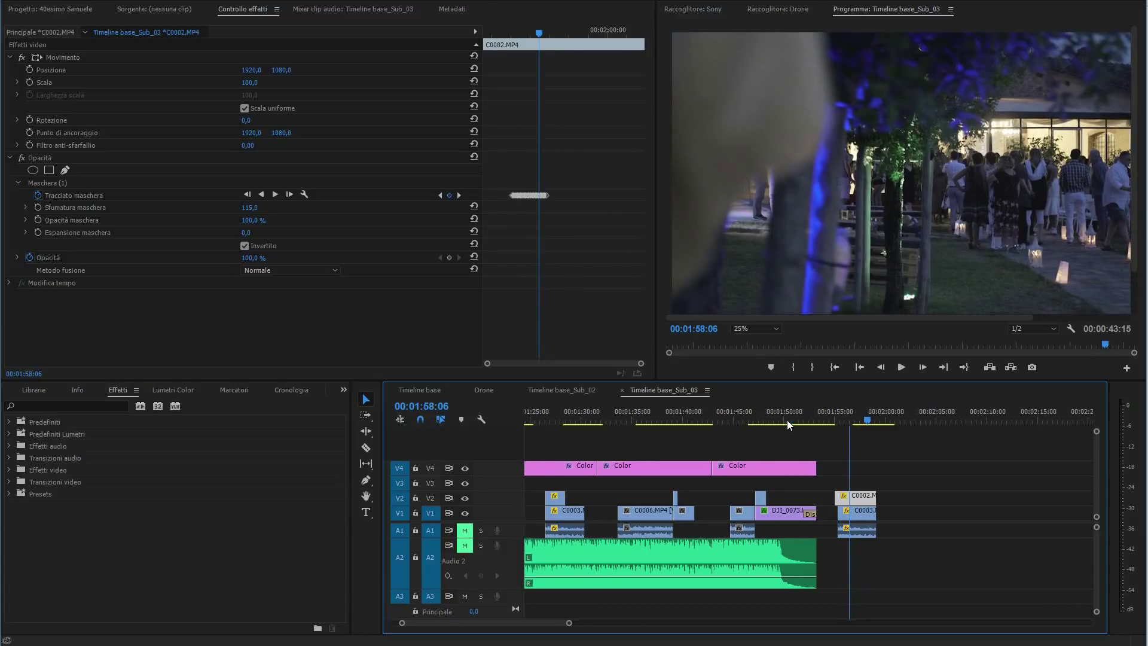
pyautogui.press('Left')
pyautogui.press('Left')
pyautogui.press('Left')
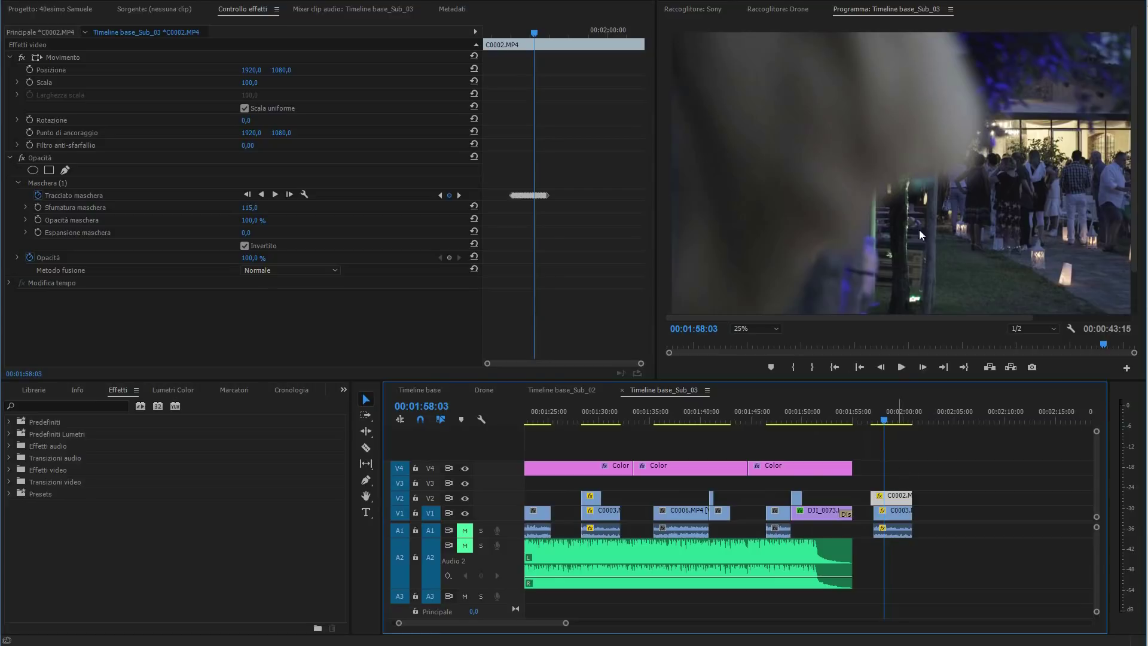
pyautogui.press('space')
pyautogui.press('space')
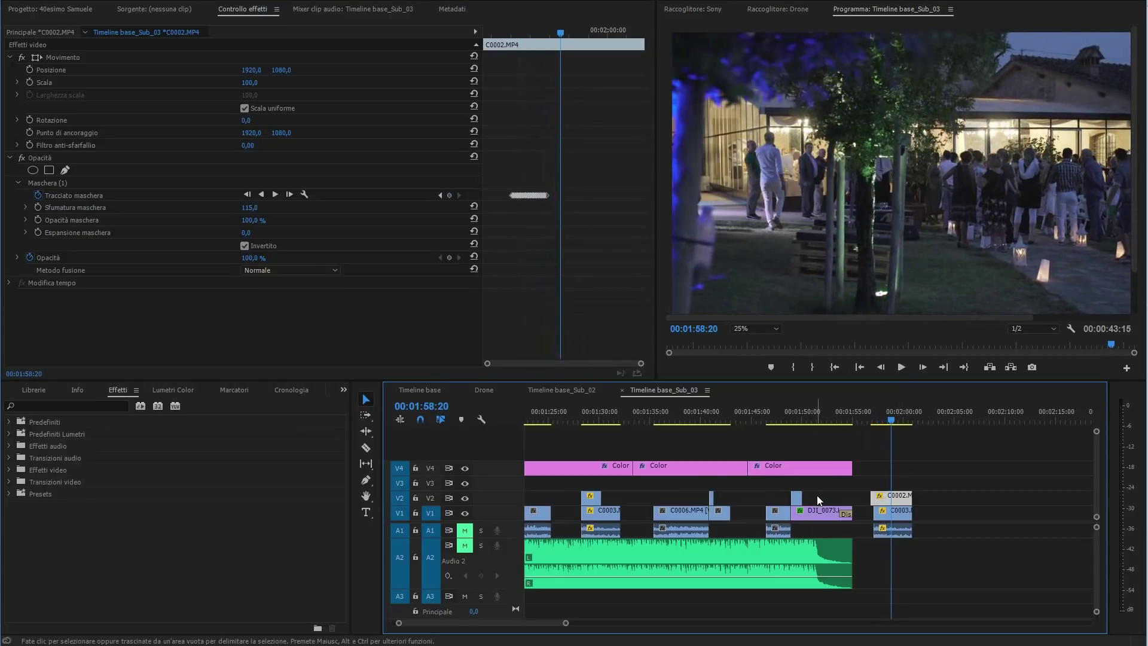
# Copy the Color adjustment layer, paste it after C0003, and move it onto V4 over the shot
pyautogui.click(920, 414)
pyautogui.hotkey('ctrl', 'v')
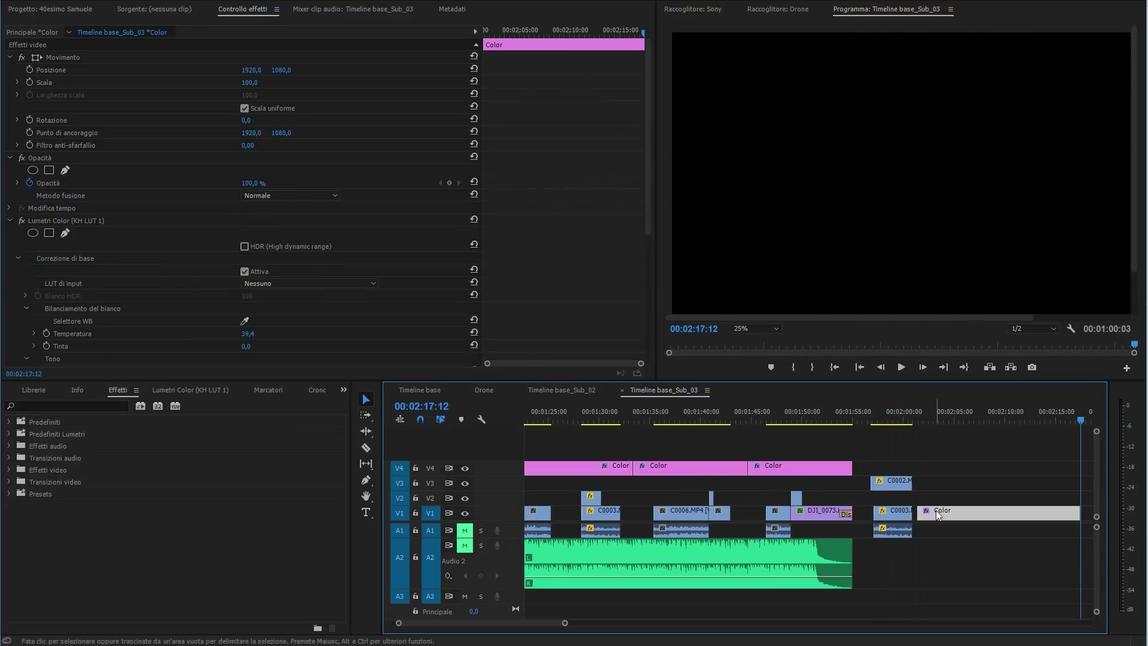
pyautogui.moveTo(886, 470); pyautogui.dragTo(888, 469)
pyautogui.press('space')
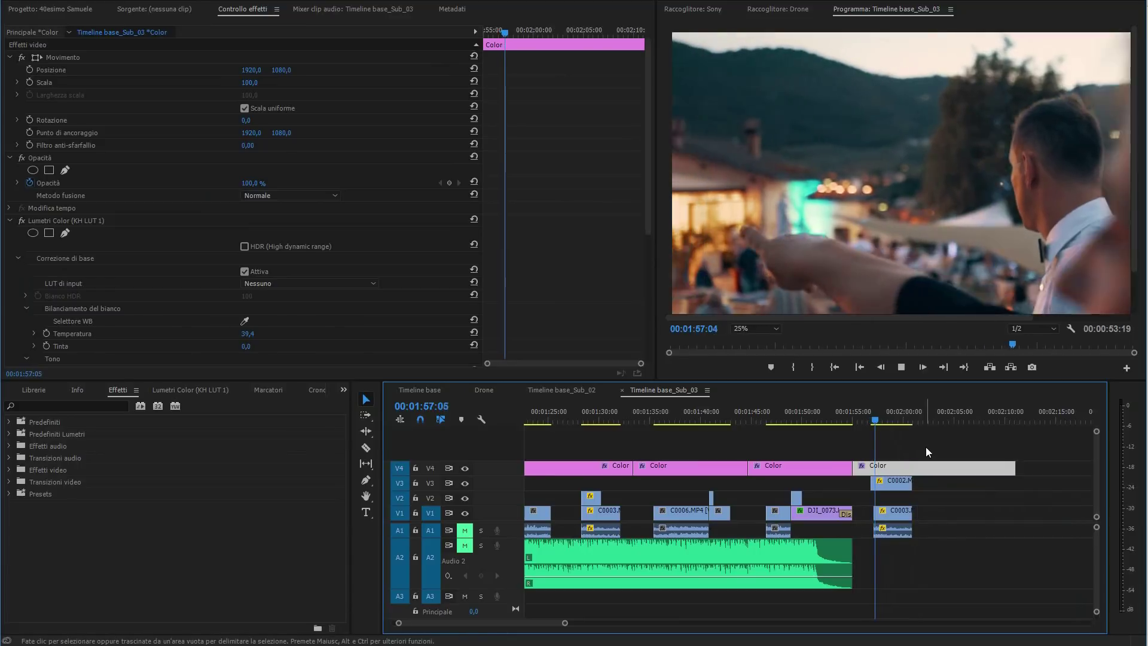